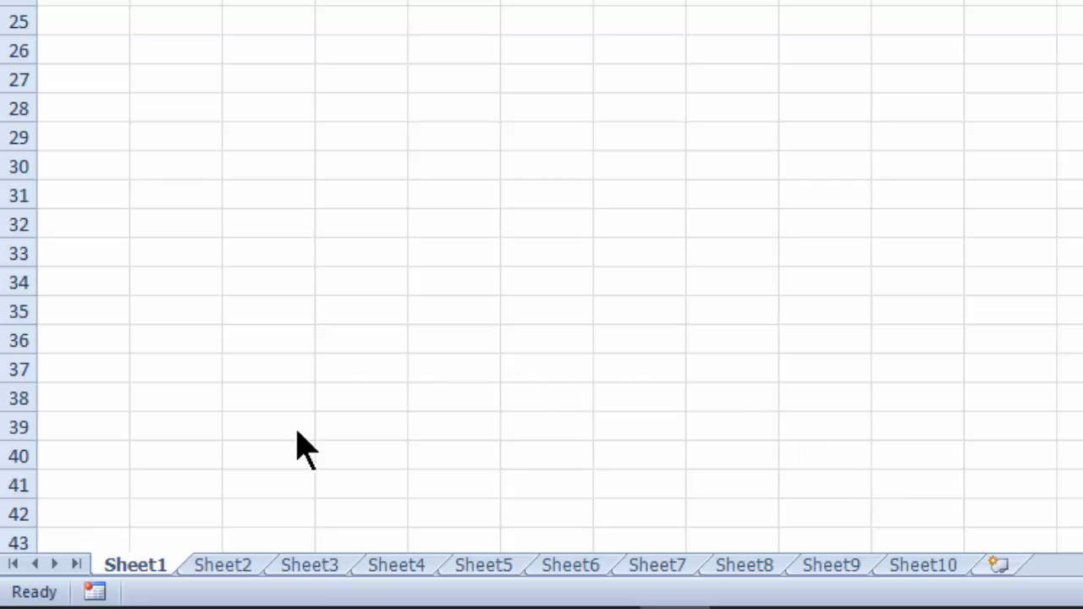
# - Group the Sheet1 to Sheet8 tabs and add Sheet10 to the group
pyautogui.press('shift')
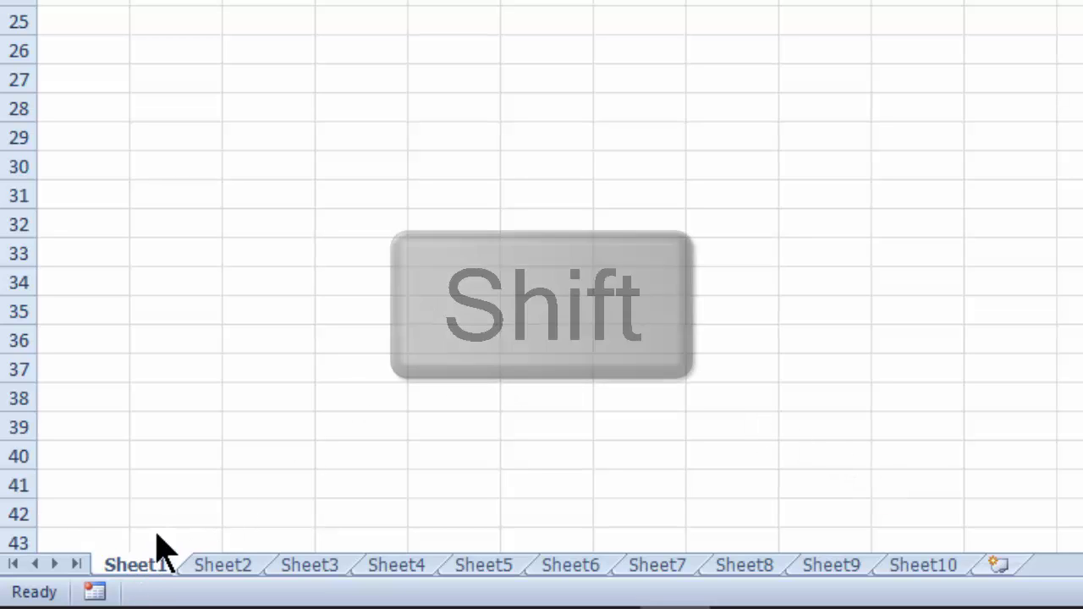
pyautogui.keyDown('shift'); pyautogui.click(752, 567); pyautogui.keyUp('shift')
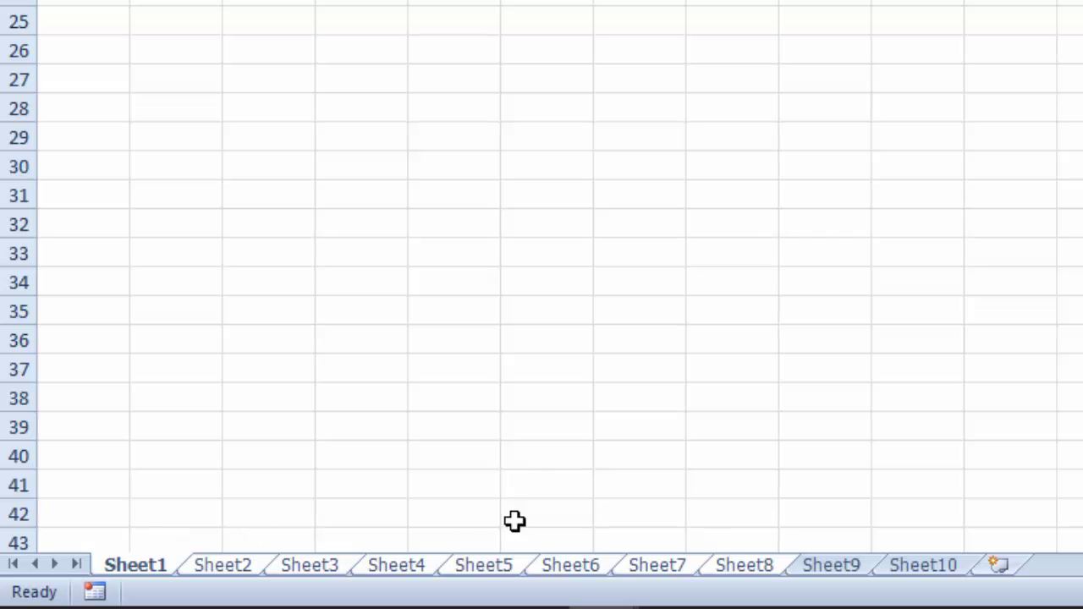
pyautogui.press('ctrl')
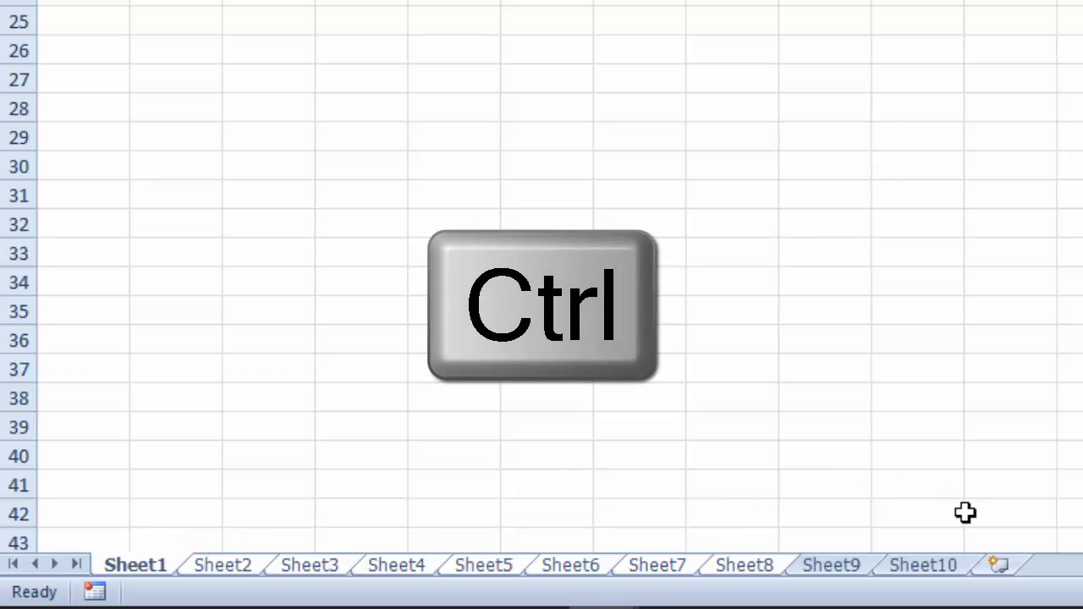
pyautogui.keyDown('ctrl'); pyautogui.click(923, 566); pyautogui.keyUp('ctrl')
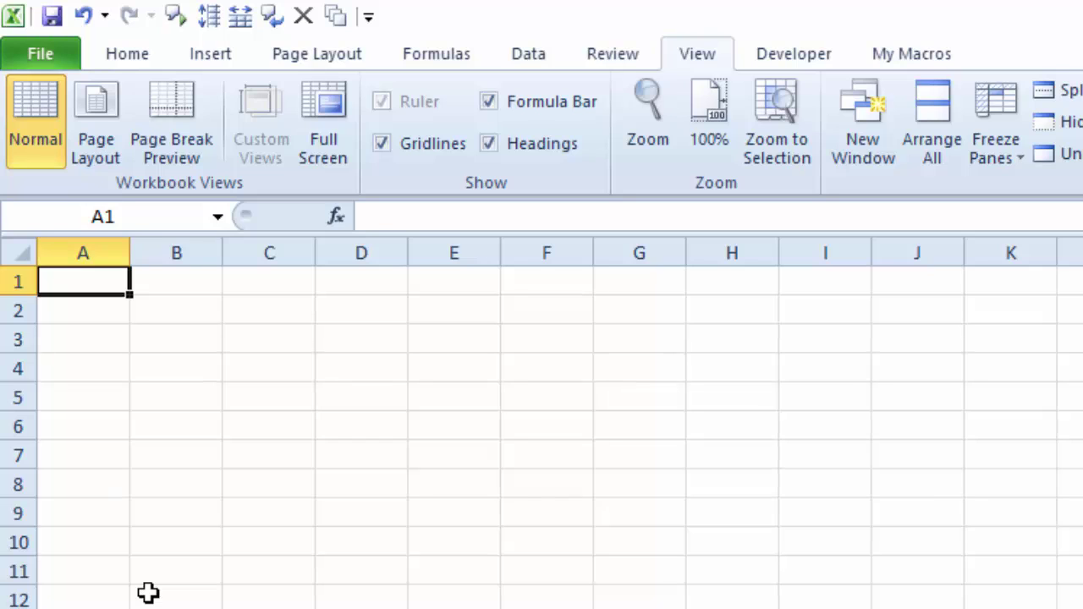
# - Enter Company, InIT Learning, Date and 29/11/16 across A1:D1
pyautogui.write('Company')
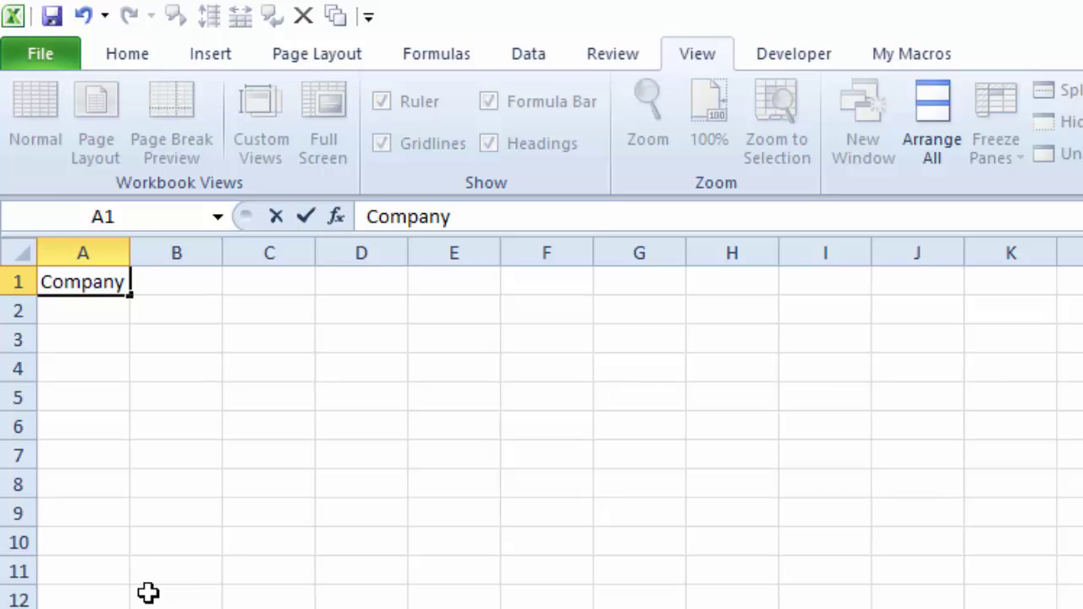
pyautogui.press('Tab')
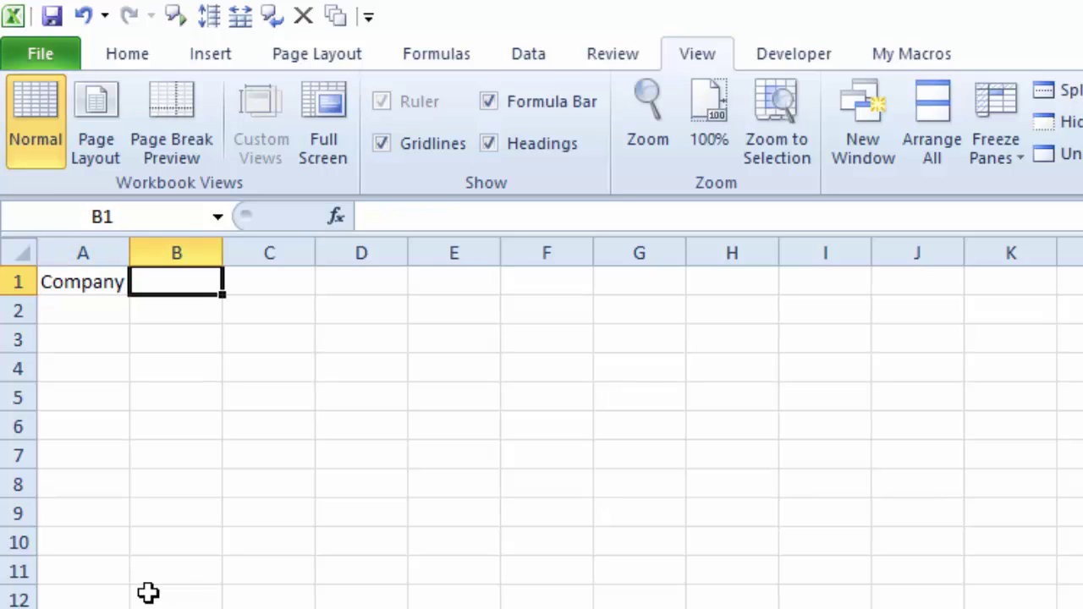
pyautogui.write('InIT ')
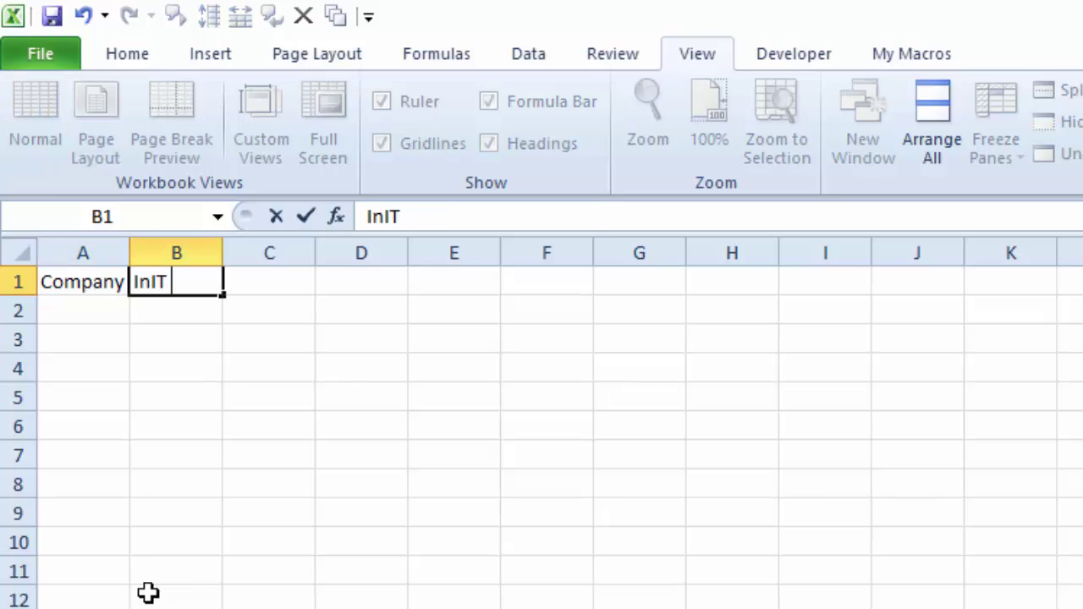
pyautogui.write('Learning')
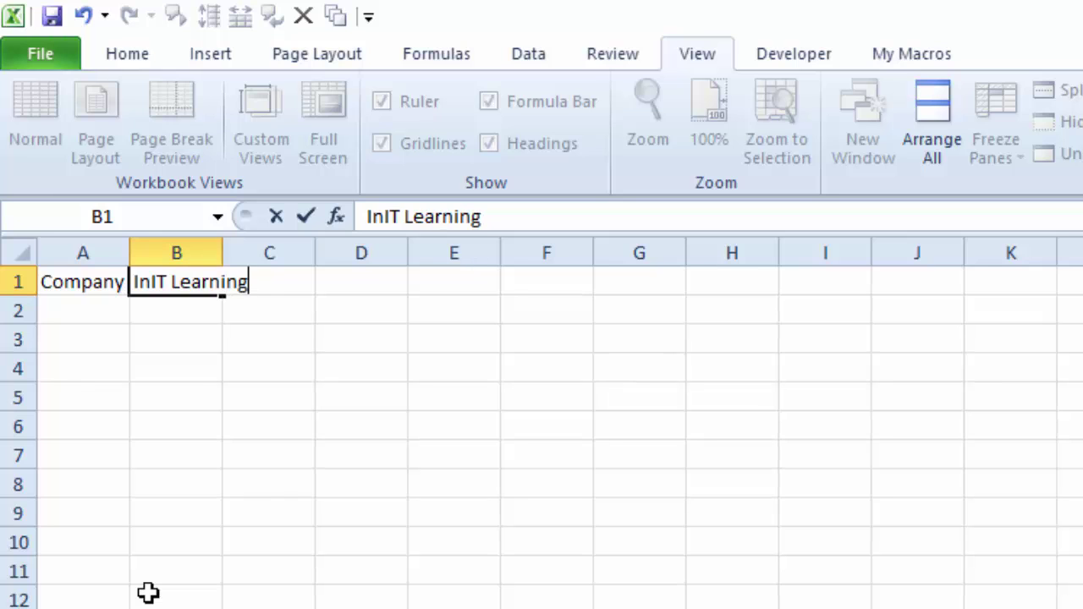
pyautogui.press('Tab')
pyautogui.write('Date')
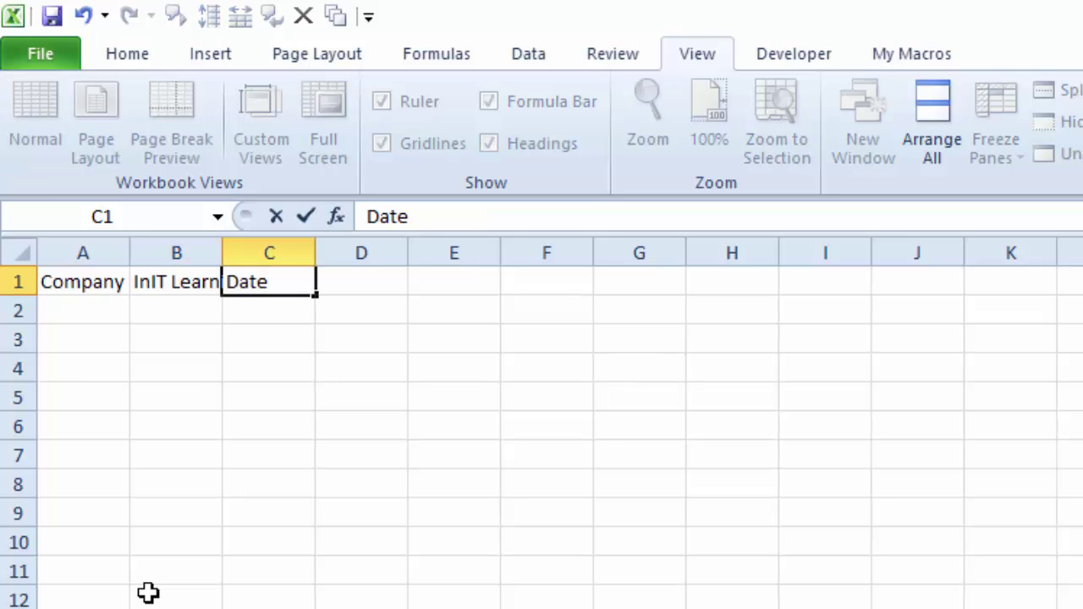
pyautogui.press('Tab')
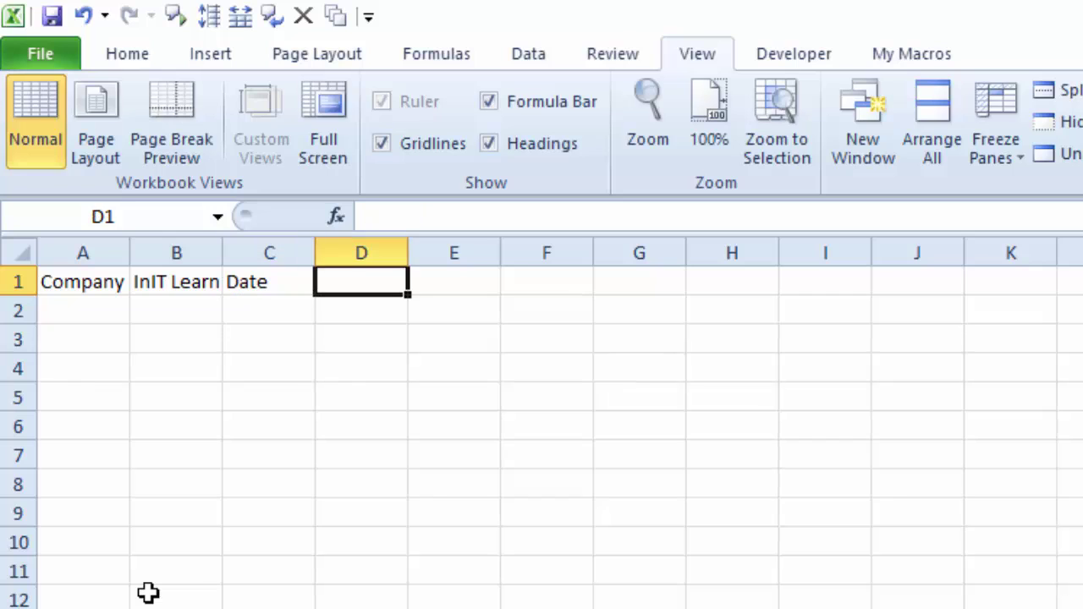
pyautogui.write('29')
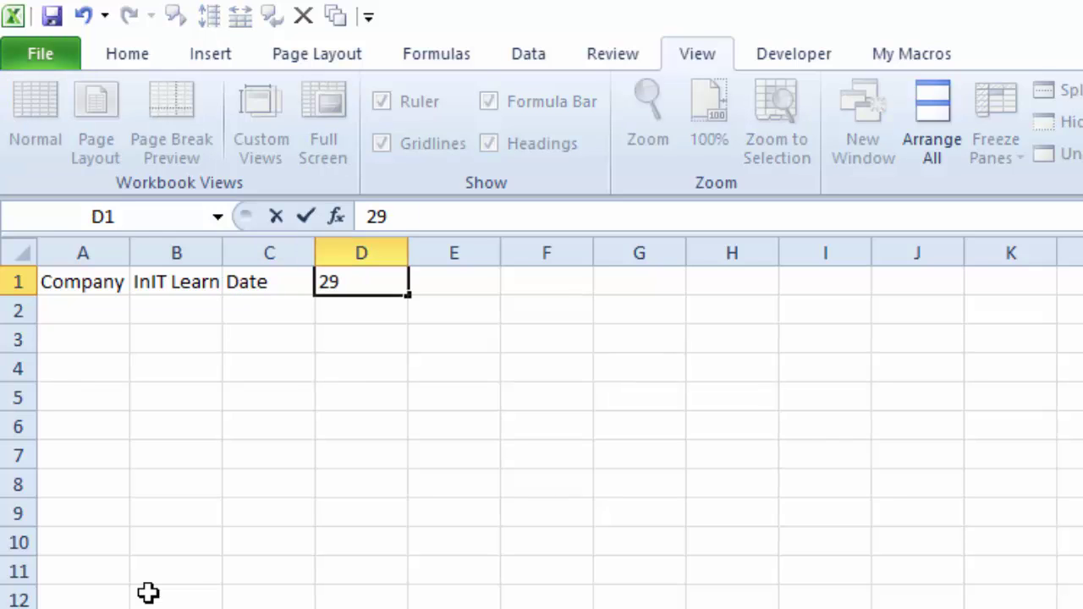
pyautogui.write('/11/16')
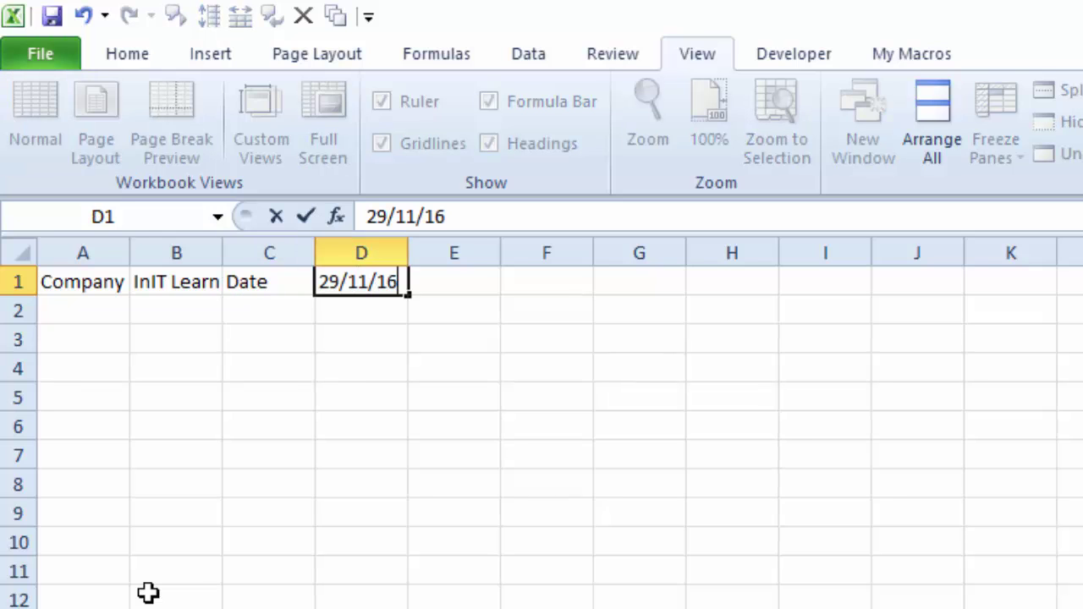
pyautogui.click(68, 313)
# - Enter Project No, DL 8899, Country and UK across A2:D2
pyautogui.write('P')
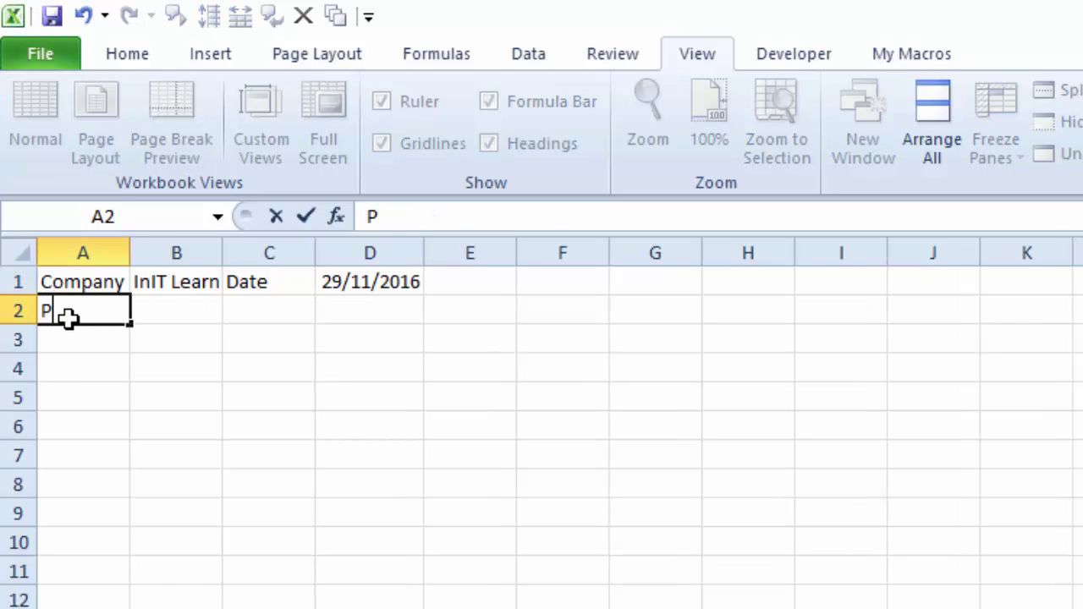
pyautogui.write('roject No')
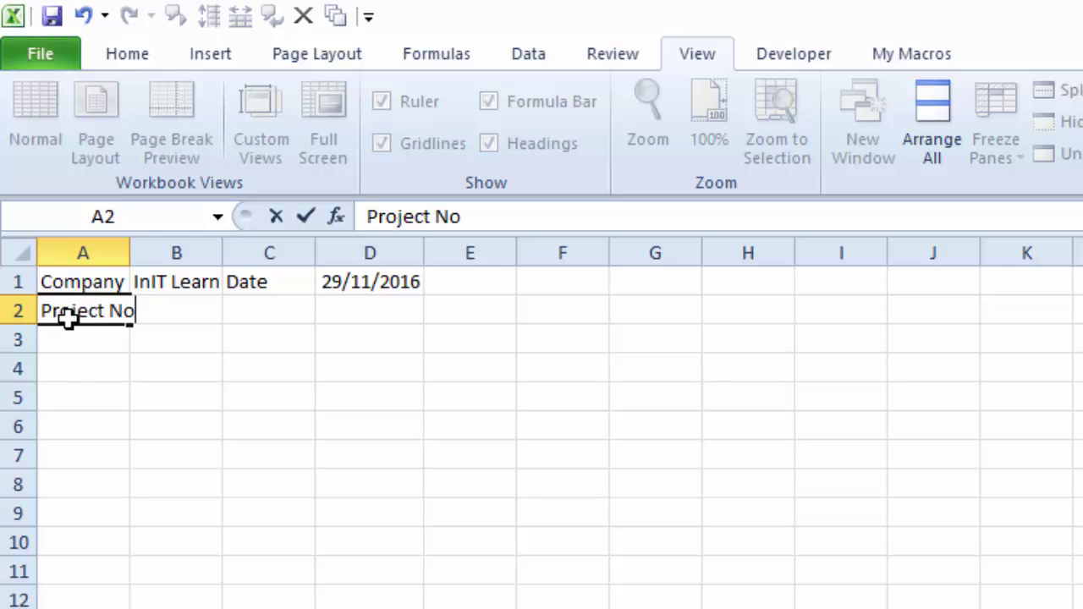
pyautogui.press('Tab')
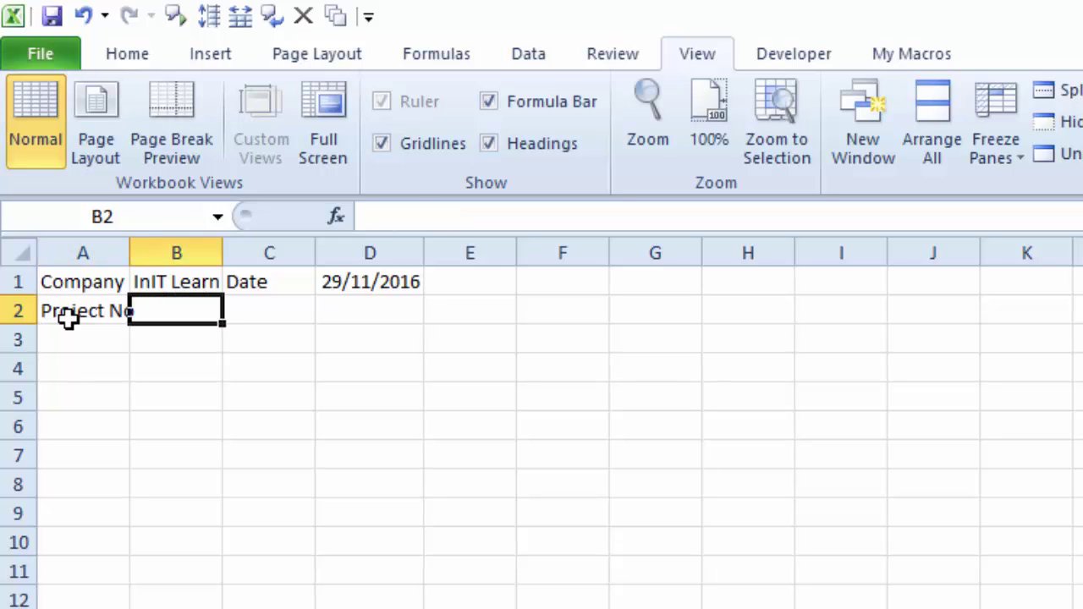
pyautogui.write('DL ')
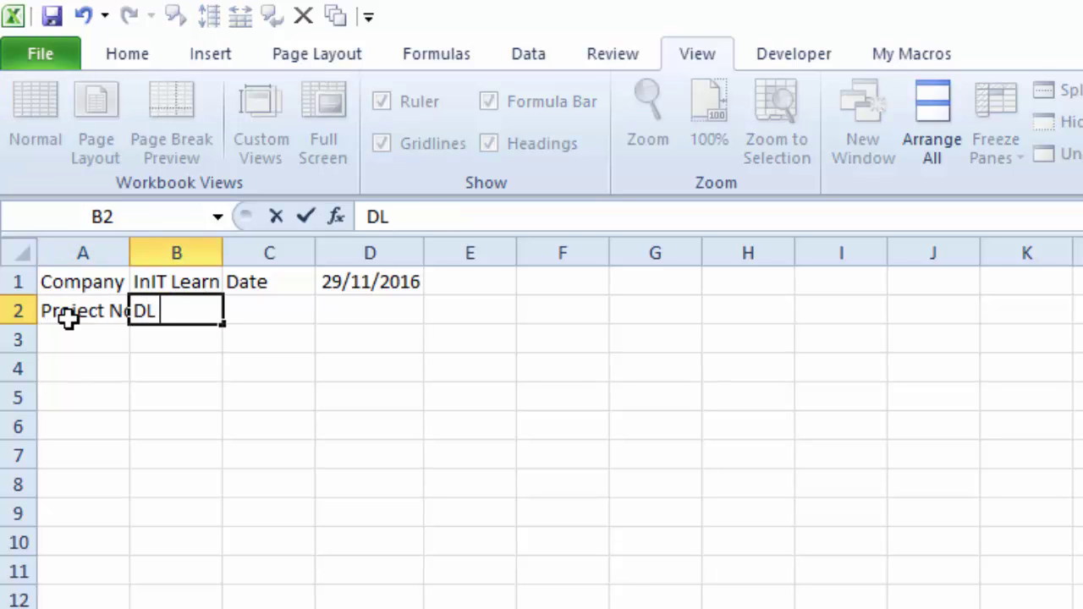
pyautogui.write('8899')
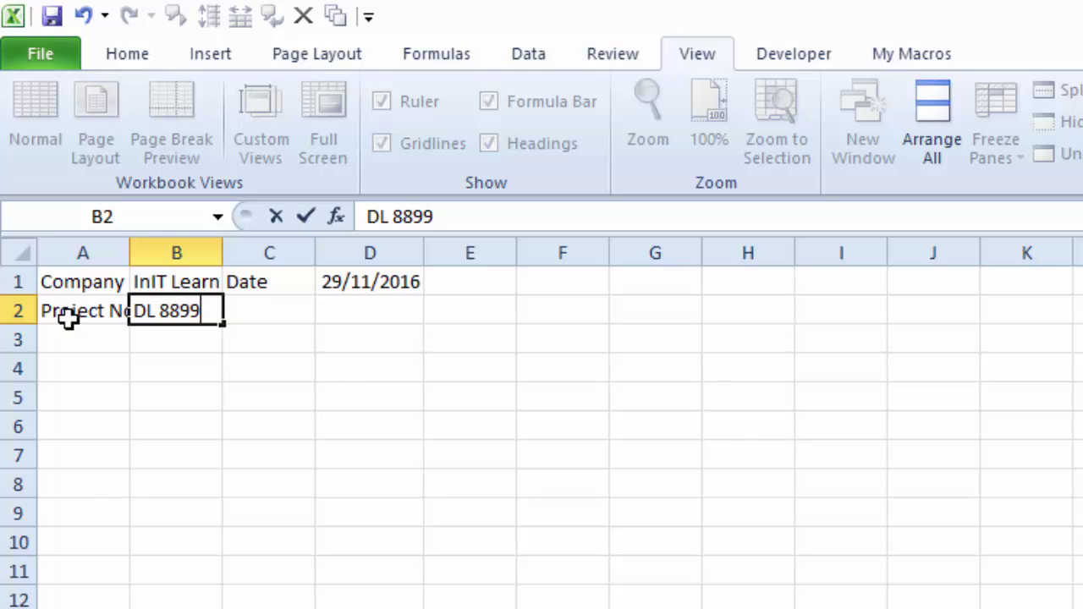
pyautogui.press('Tab')
pyautogui.write('Cou')
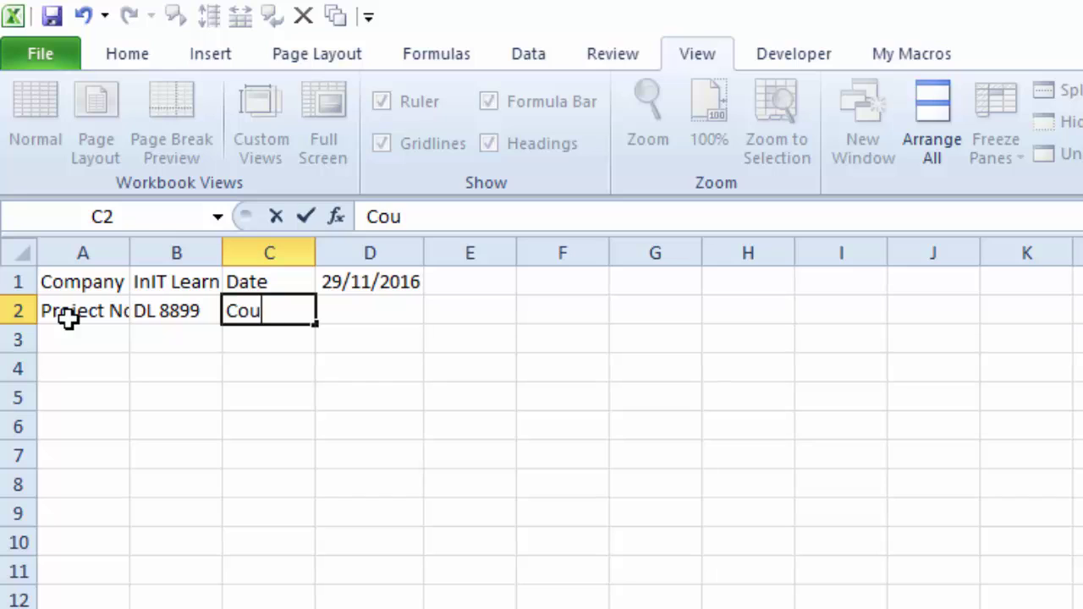
pyautogui.write('ntry')
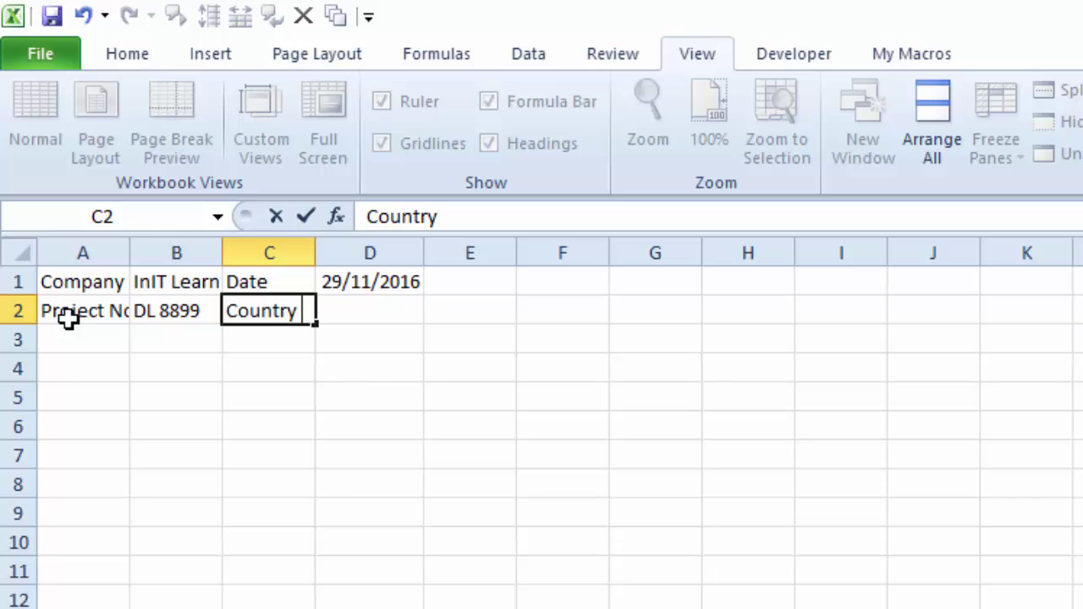
pyautogui.press('Tab')
pyautogui.write('UK')
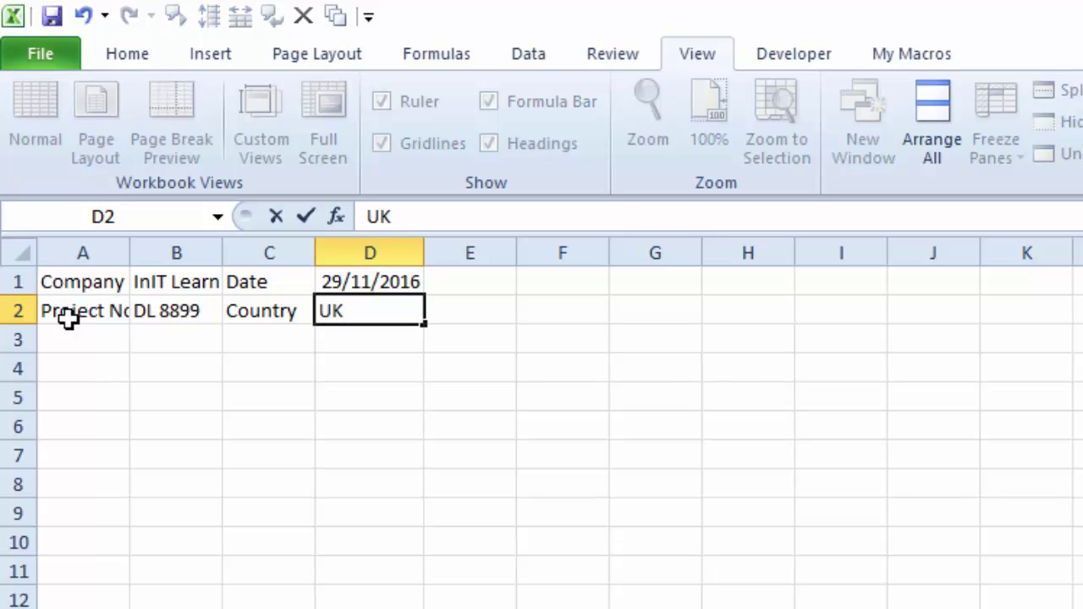
pyautogui.press('Return')
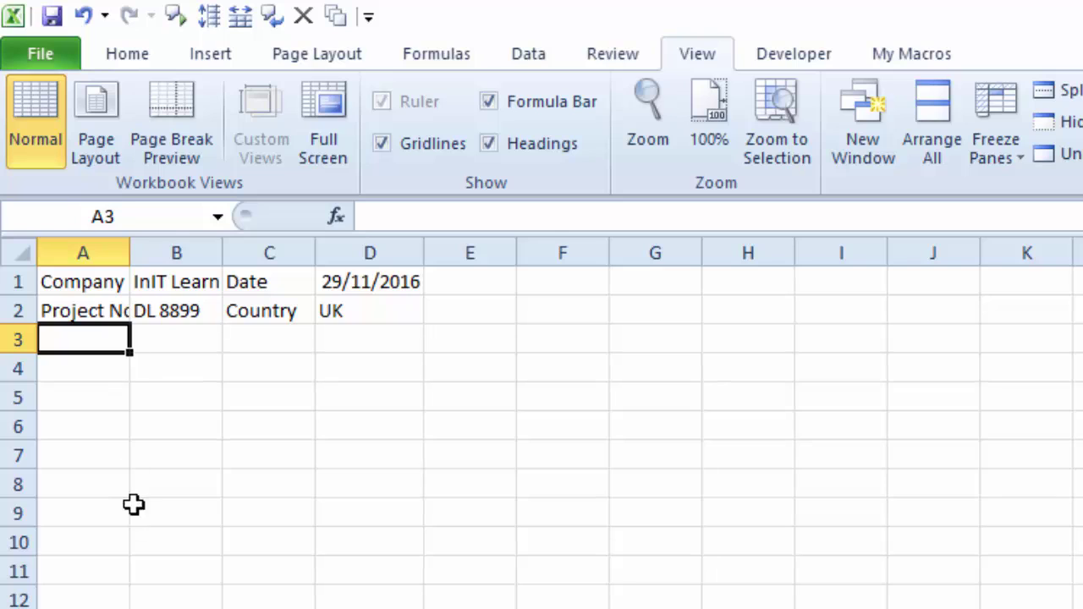
# - AutoFit columns A and B, then bold the labels in A1:A2 and C1:C2
pyautogui.doubleClick(130, 252)
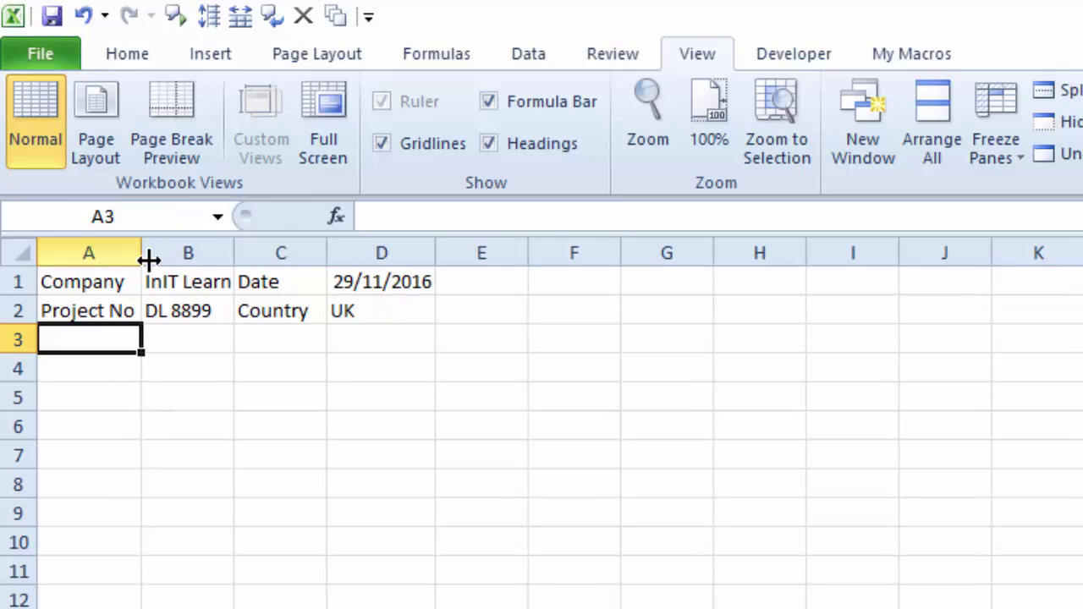
pyautogui.doubleClick(234, 253)
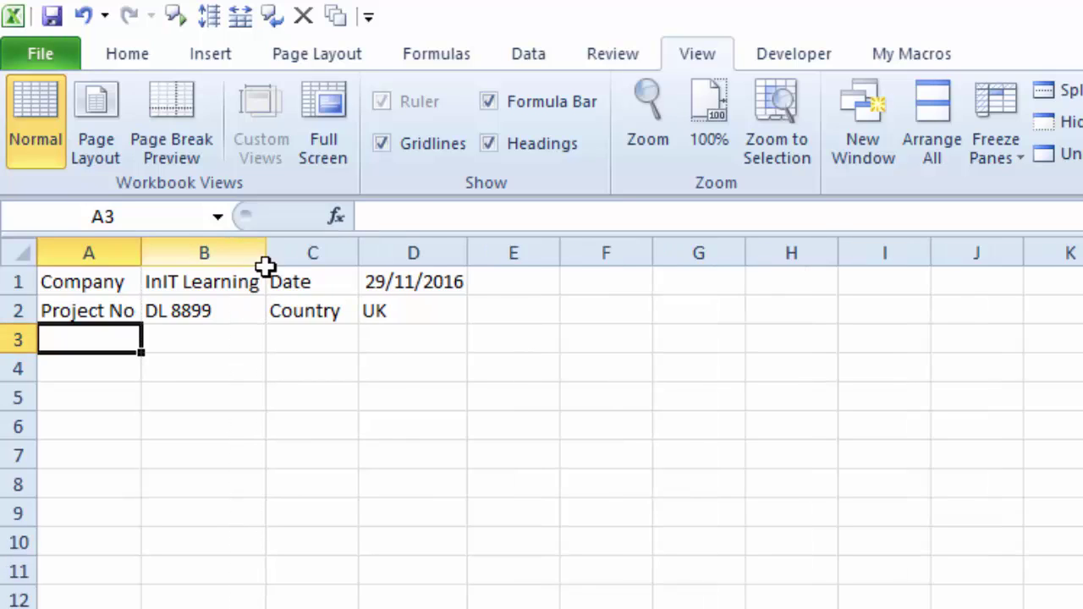
pyautogui.moveTo(88, 282); pyautogui.dragTo(74, 310)
pyautogui.press('ctrl')
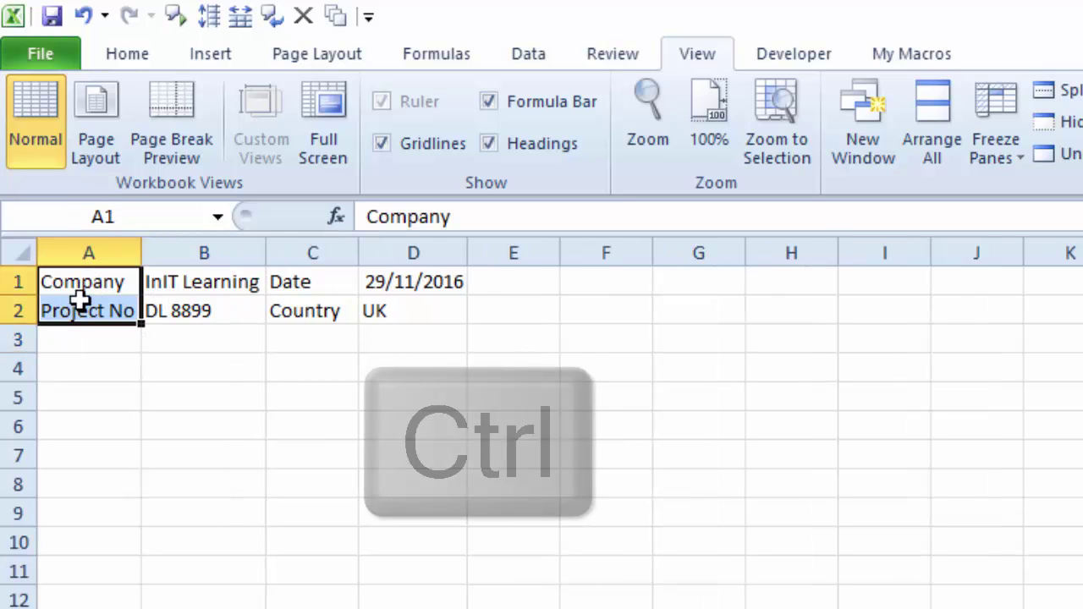
pyautogui.moveTo(311, 286); pyautogui.dragTo(314, 311)
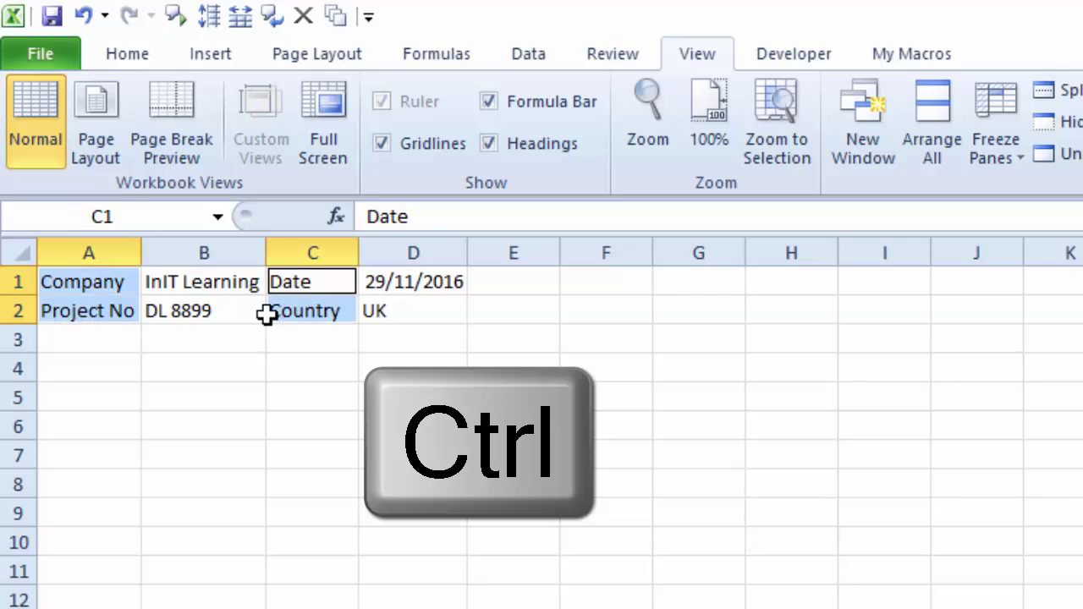
pyautogui.click(122, 56)
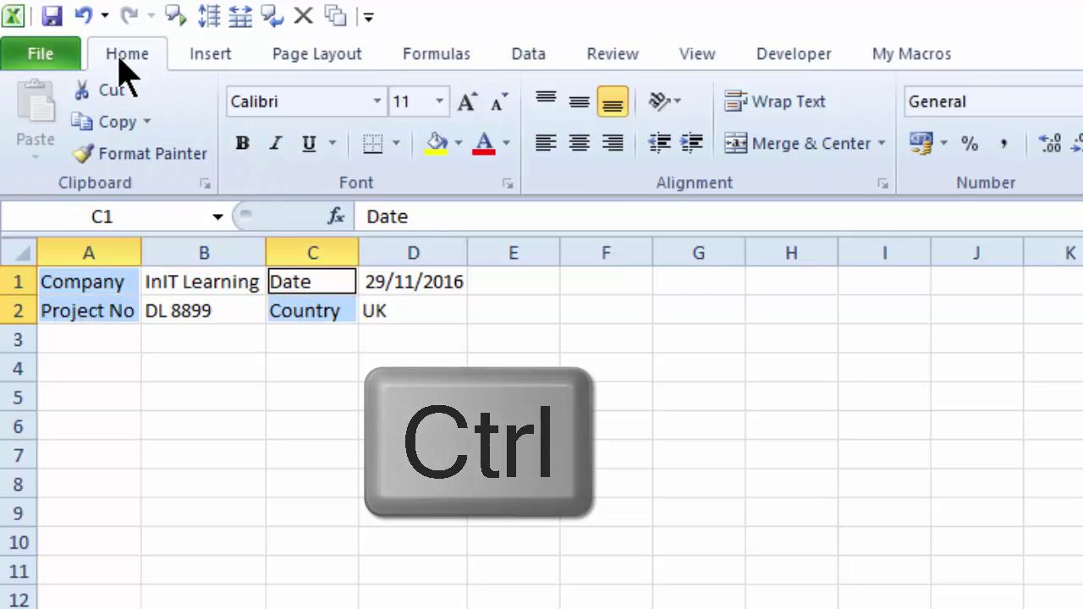
pyautogui.click(242, 144)
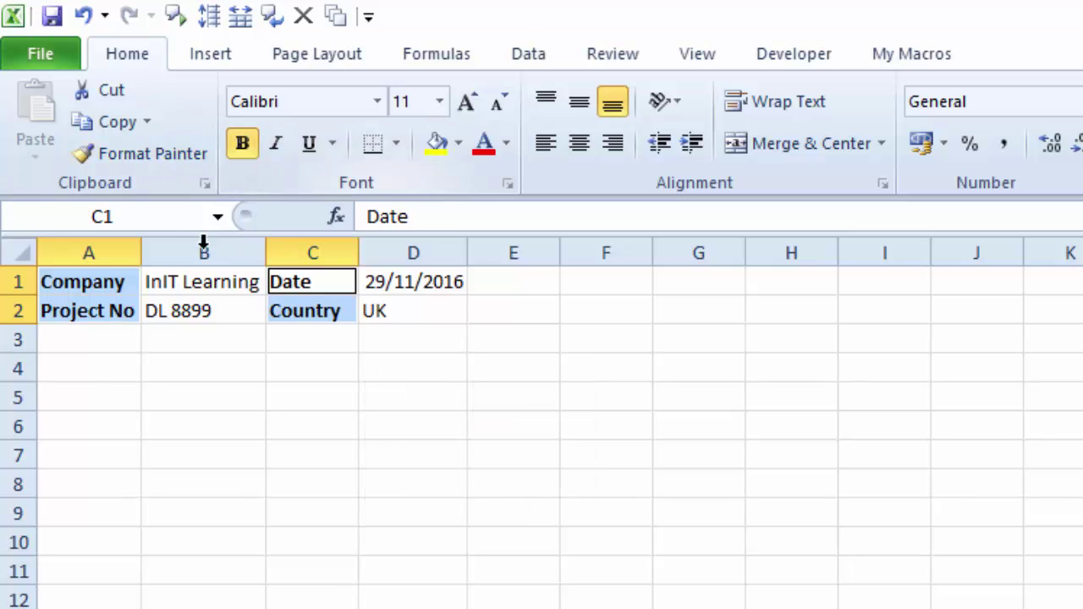
pyautogui.moveTo(99, 284); pyautogui.dragTo(193, 282)
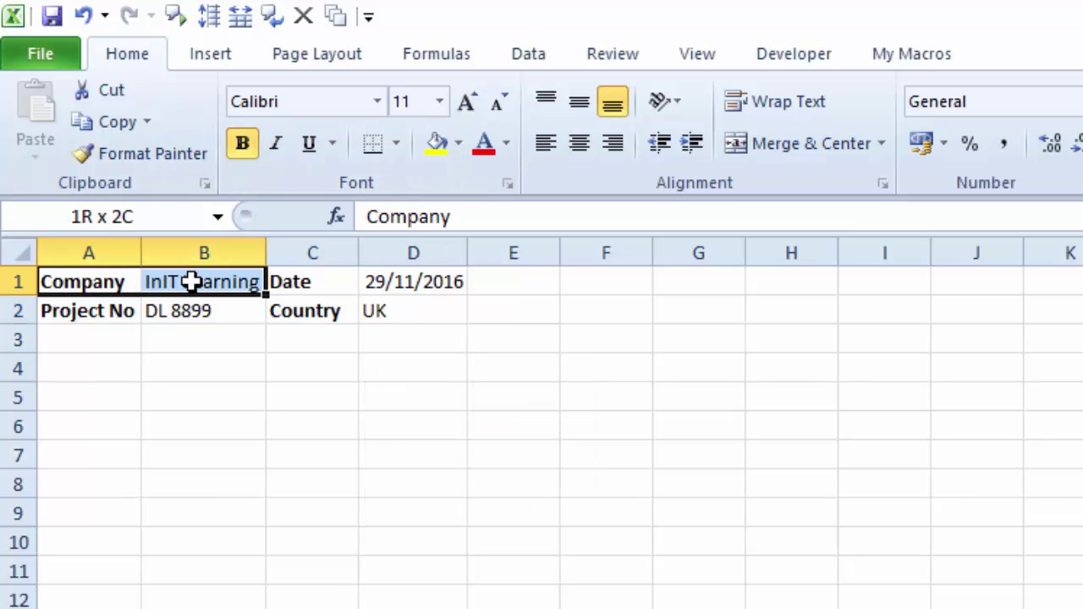
# - Fill the Company row A1:B1 yellow and the Project No row A2:B2 light orange
pyautogui.click(436, 144)
pyautogui.moveTo(85, 311); pyautogui.dragTo(254, 310)
pyautogui.click(458, 146)
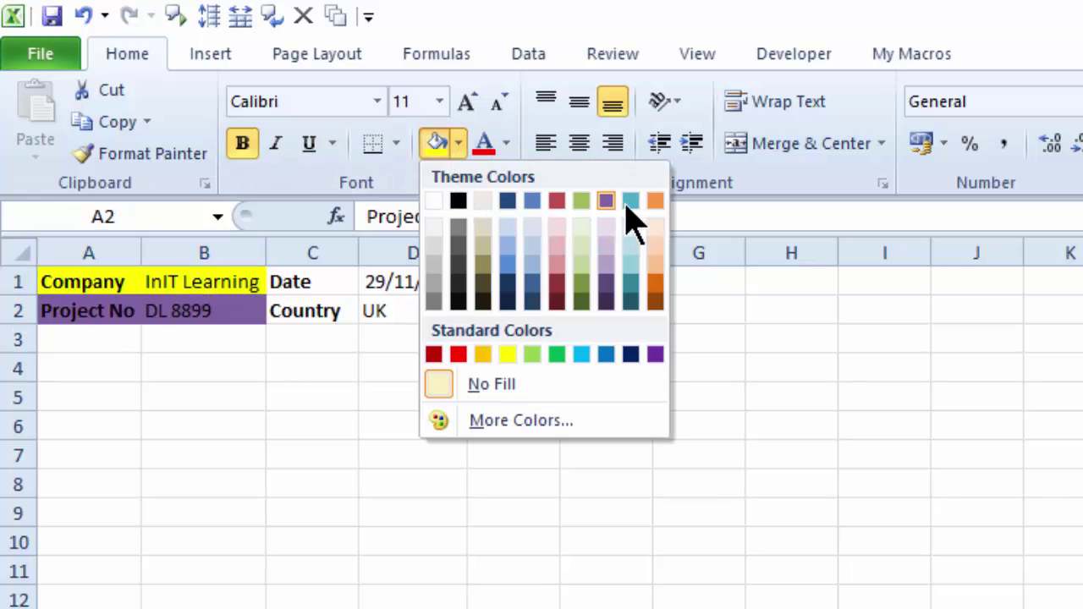
pyautogui.click(653, 261)
# - Fill the Date row C1:D1 blue and the Country row C2:D2 green
pyautogui.click(353, 282)
pyautogui.moveTo(384, 283); pyautogui.dragTo(385, 283)
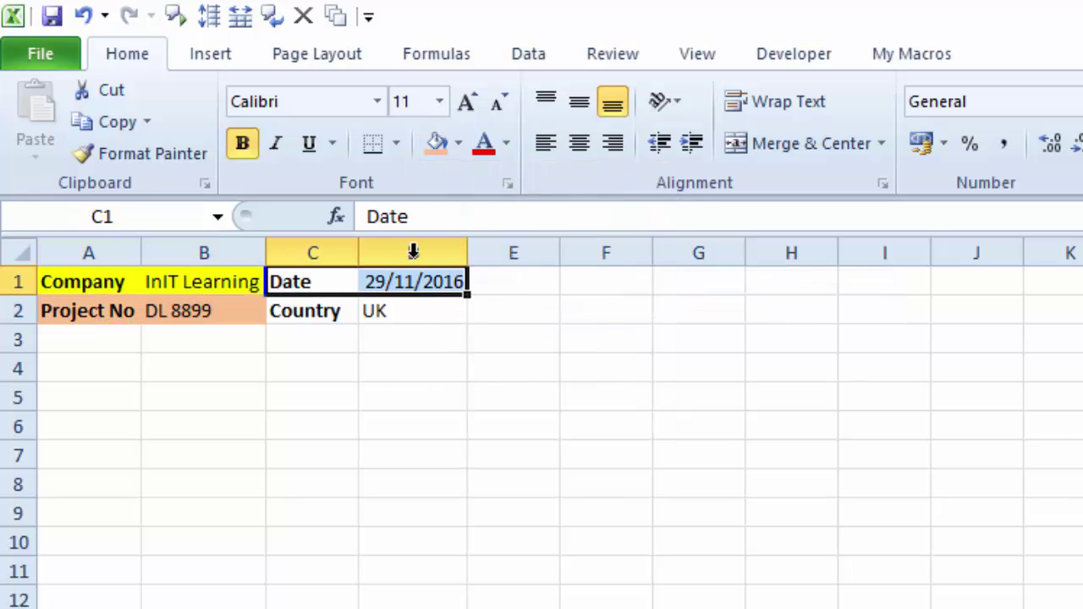
pyautogui.click(458, 144)
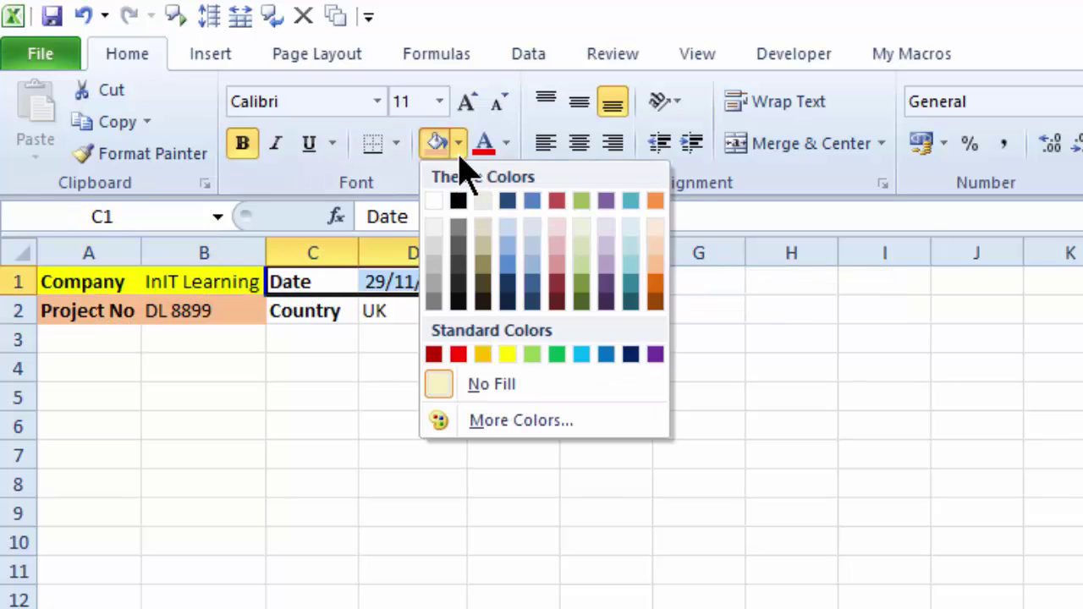
pyautogui.click(508, 265)
pyautogui.moveTo(313, 310); pyautogui.dragTo(420, 306)
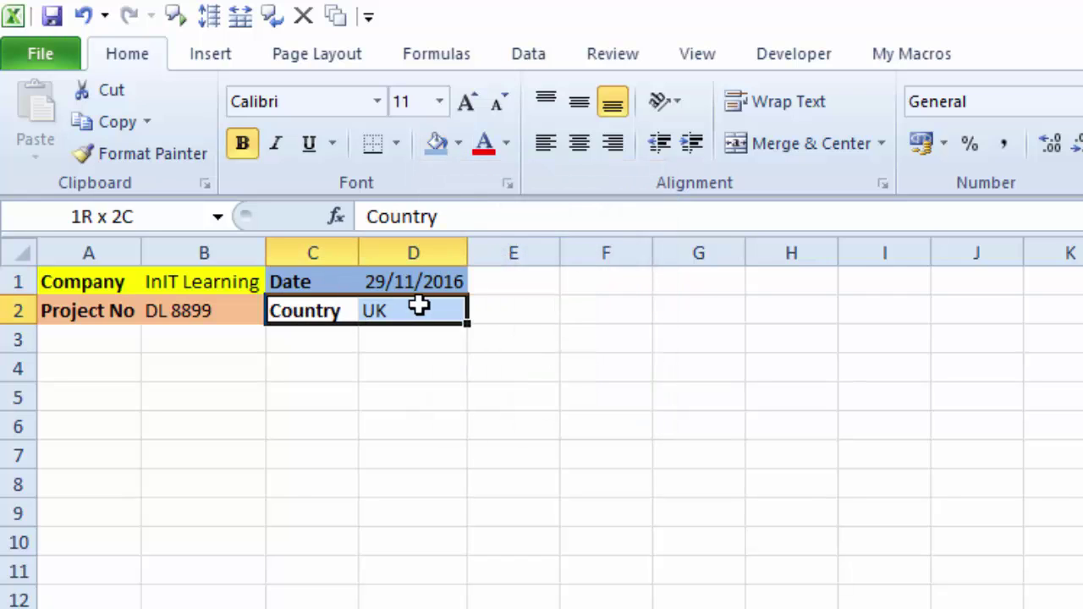
pyautogui.click(458, 144)
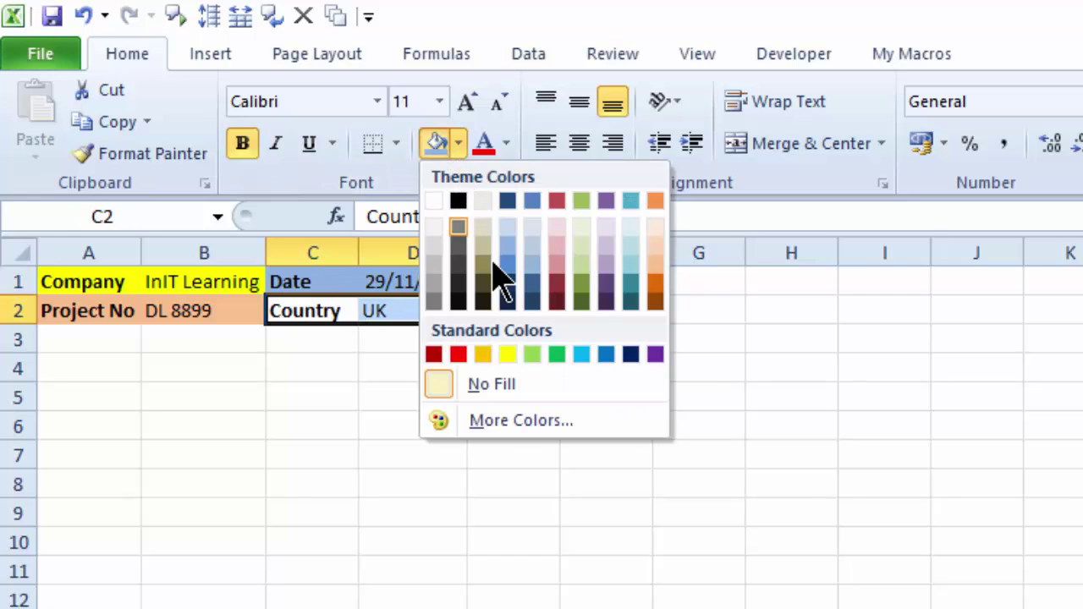
pyautogui.click(532, 354)
pyautogui.click(404, 414)
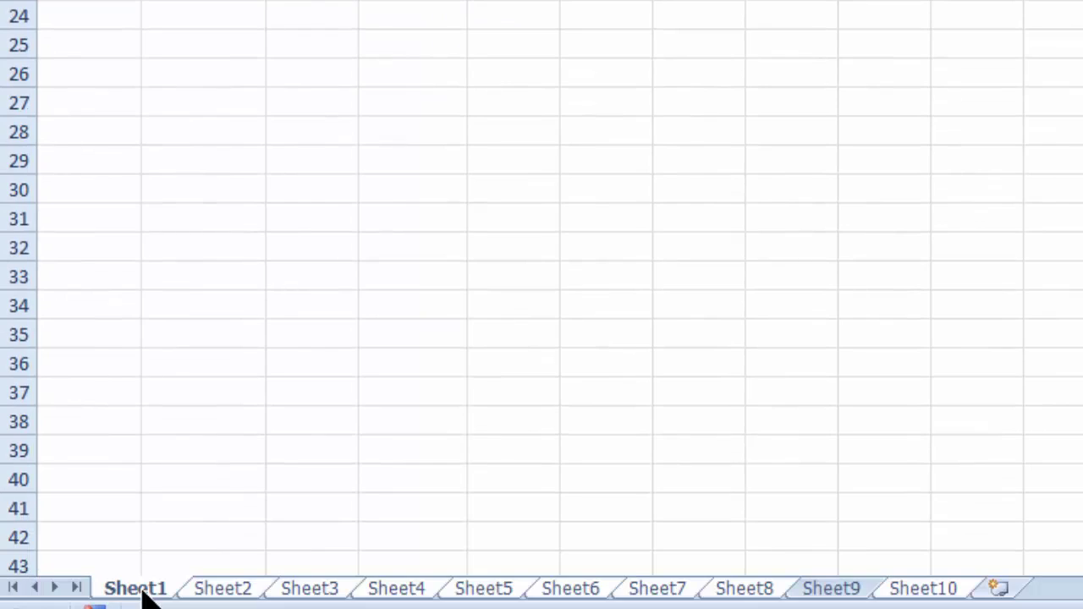
pyautogui.rightClick(141, 592)
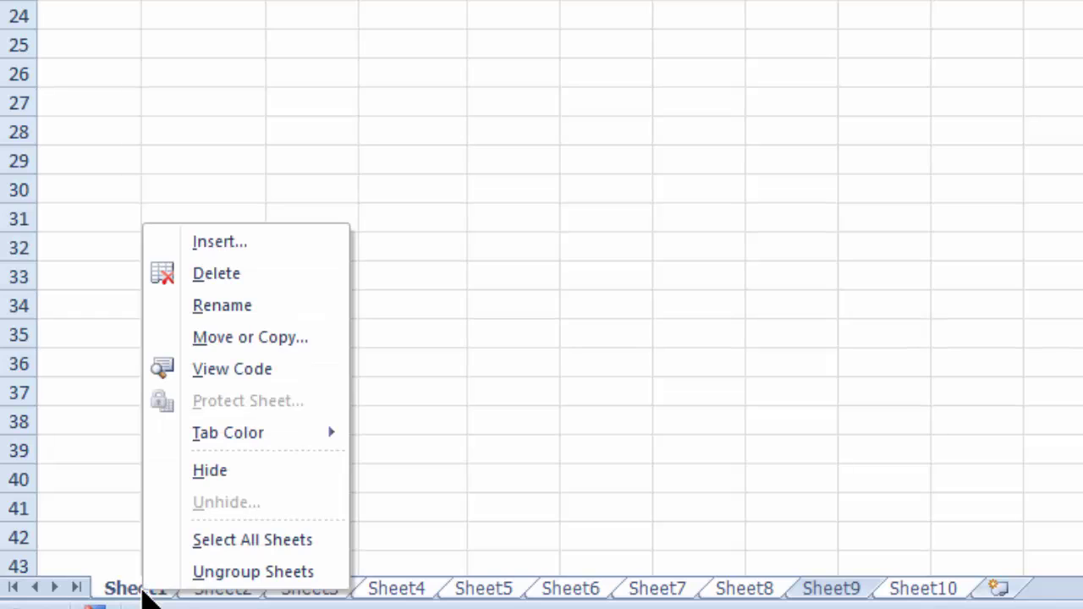
# - Ungroup the sheets and check that Sheet2, Sheet3 and Sheet4 show the header
pyautogui.click(293, 571)
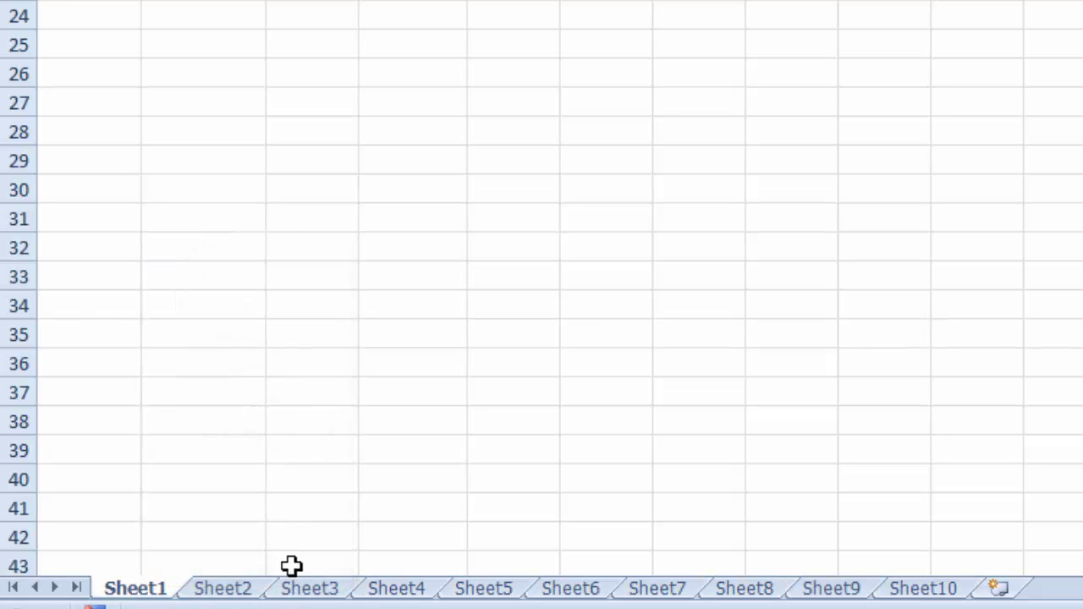
pyautogui.click(229, 592)
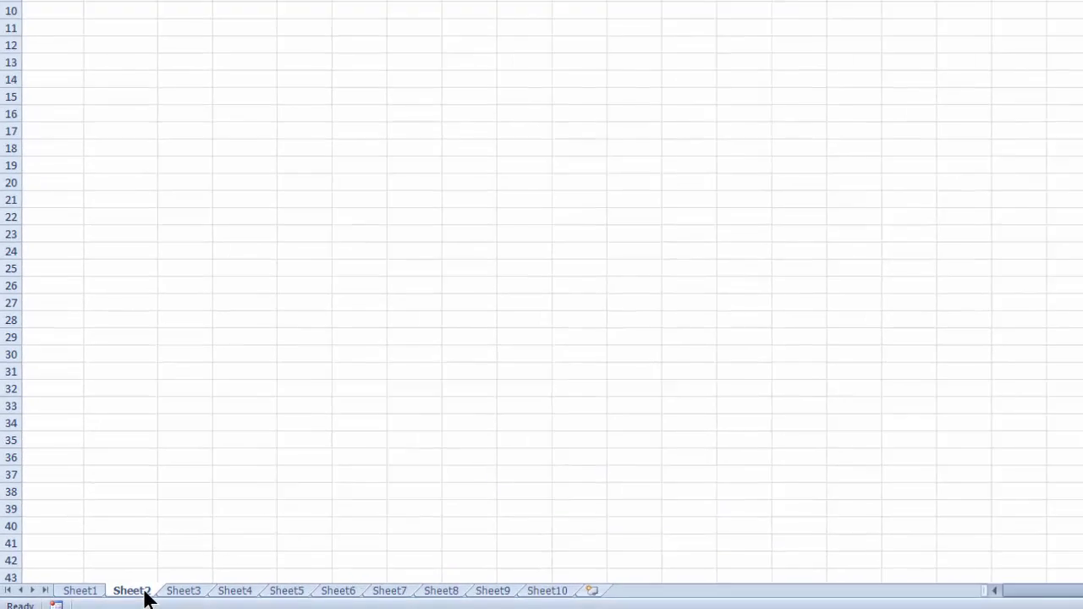
pyautogui.click(326, 590)
pyautogui.click(153, 593)
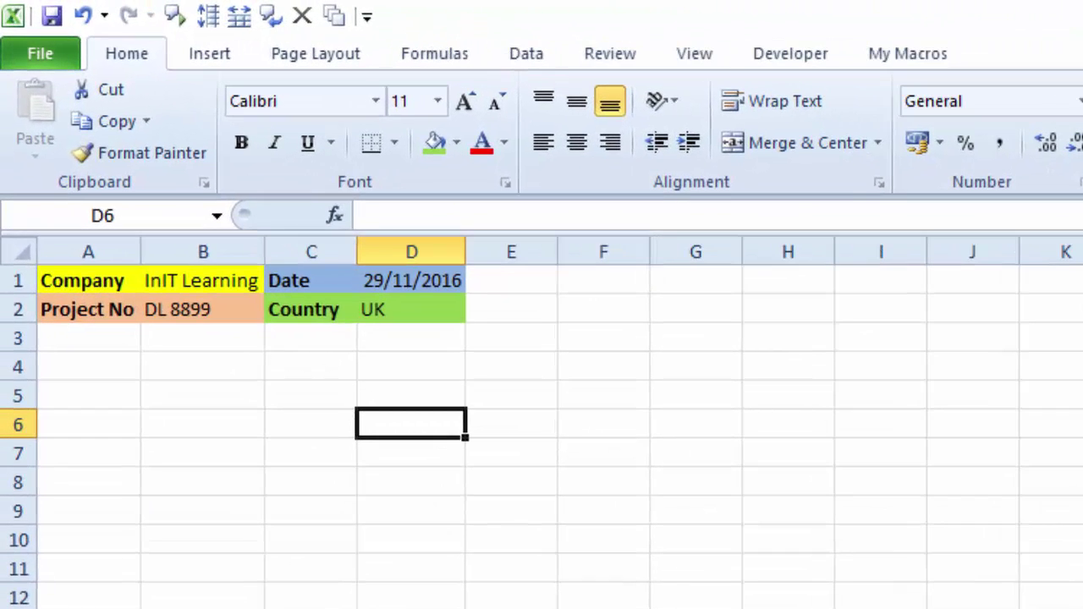
# - Switch across open workbooks to the Date and Contract Number workbook
pyautogui.hotkey('ctrl', 'pagedown')
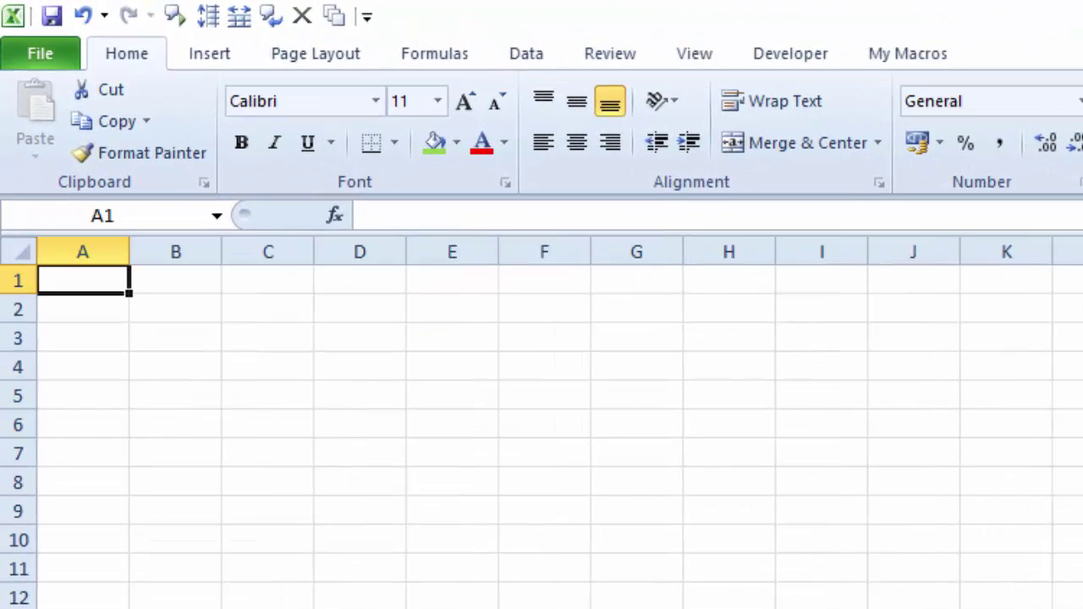
pyautogui.hotkey('ctrl', 'pageup')
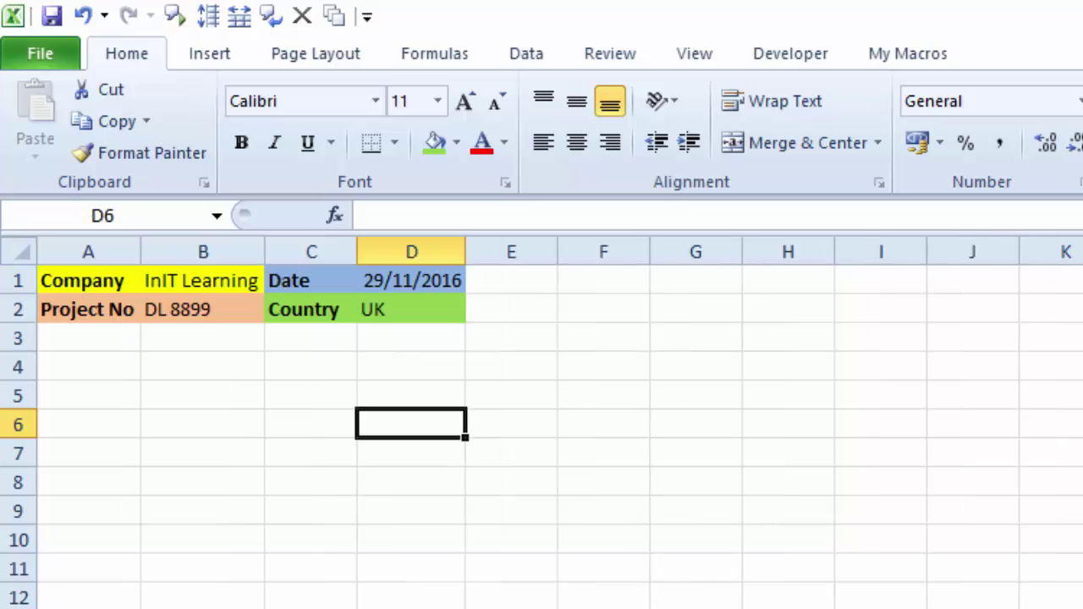
pyautogui.hotkey('ctrl', 'pageup')
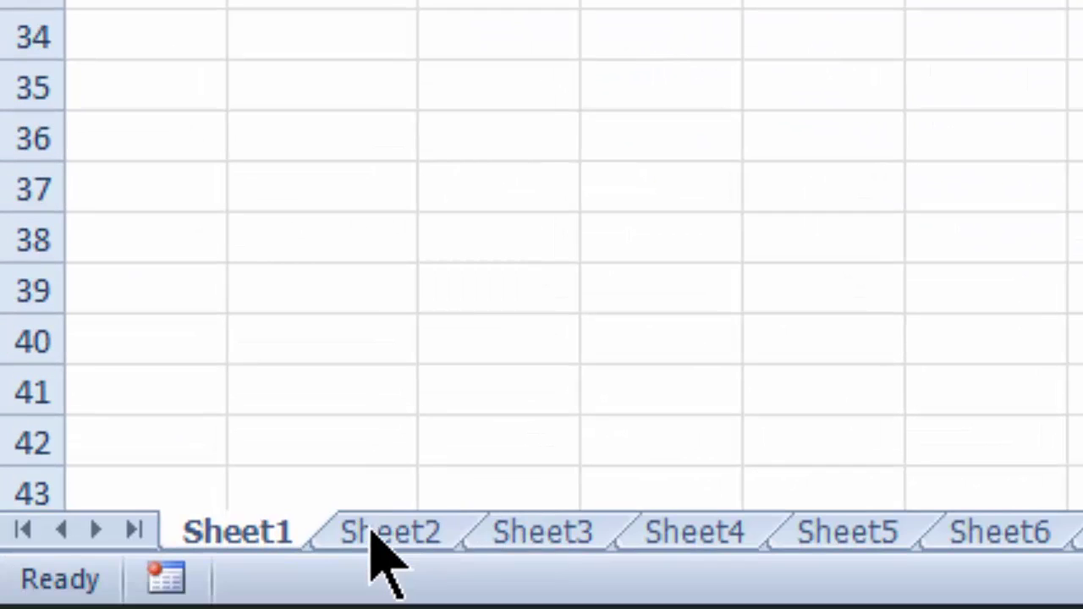
# - On Sheet2, inspect the =Sheet1! links in A1 and B1, then copy A1:D2
pyautogui.click(372, 534)
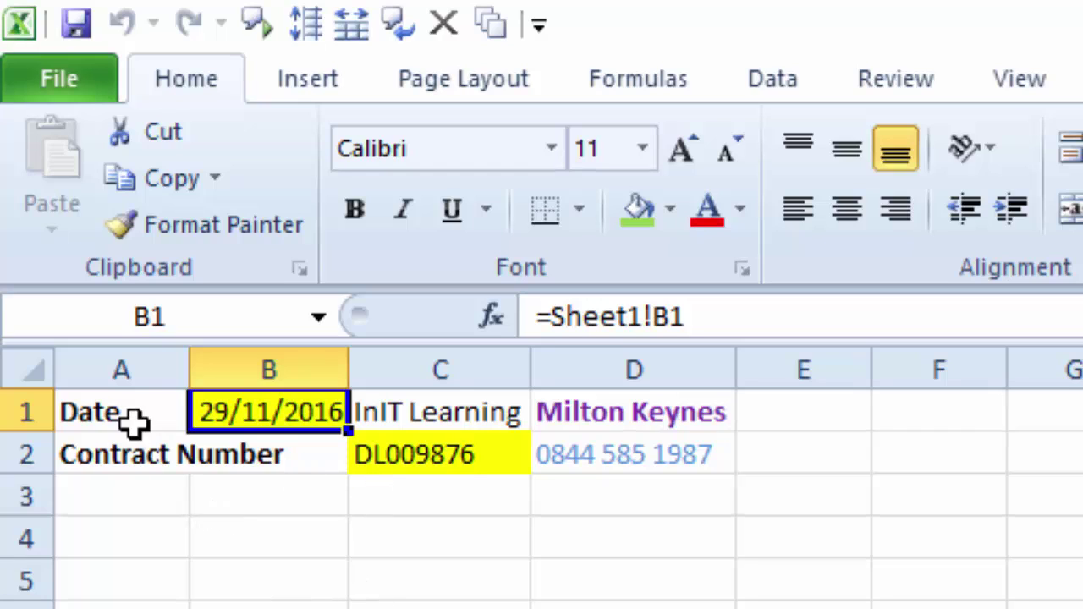
pyautogui.click(127, 413)
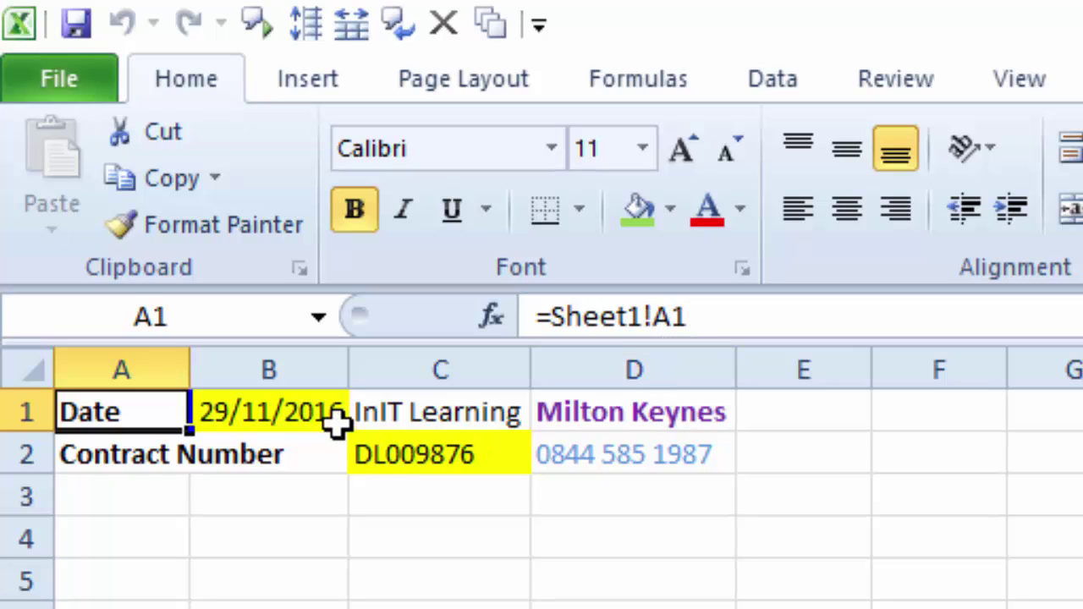
pyautogui.click(294, 418)
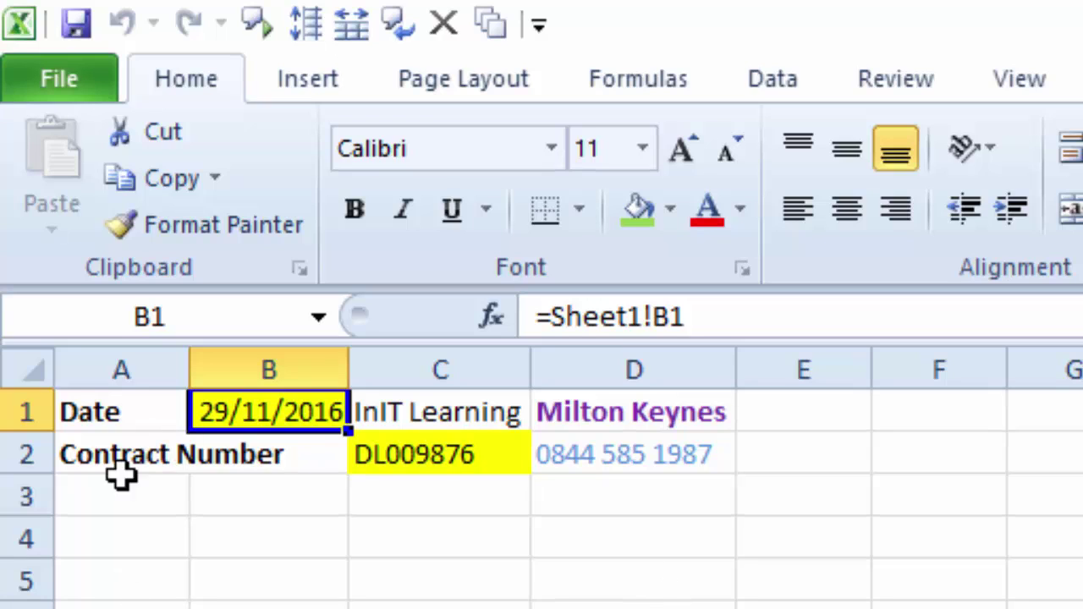
pyautogui.moveTo(106, 415); pyautogui.dragTo(674, 455)
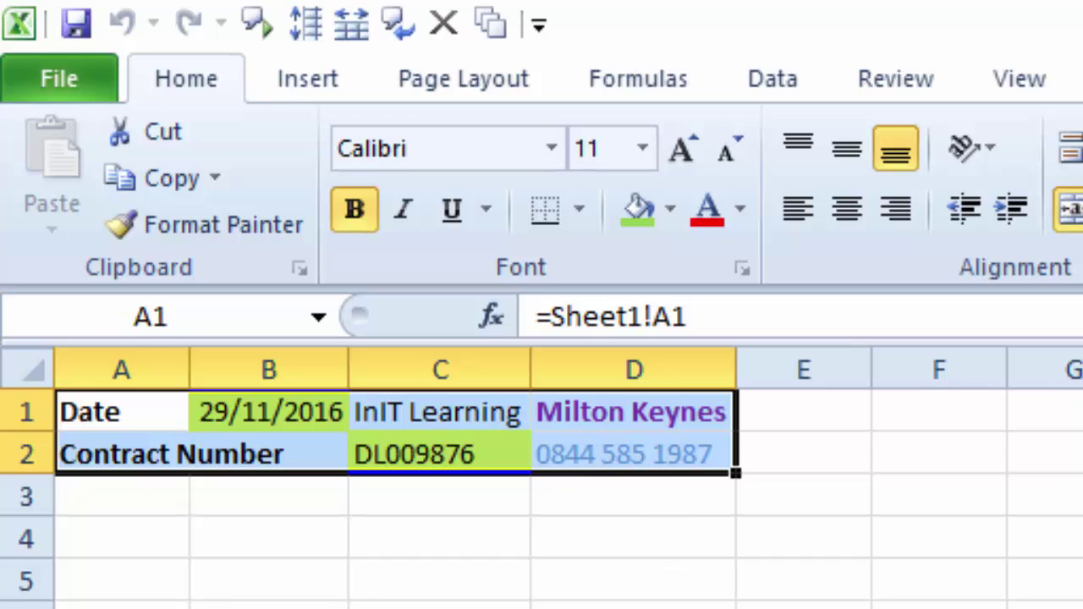
pyautogui.hotkey('ctrl', 'c')
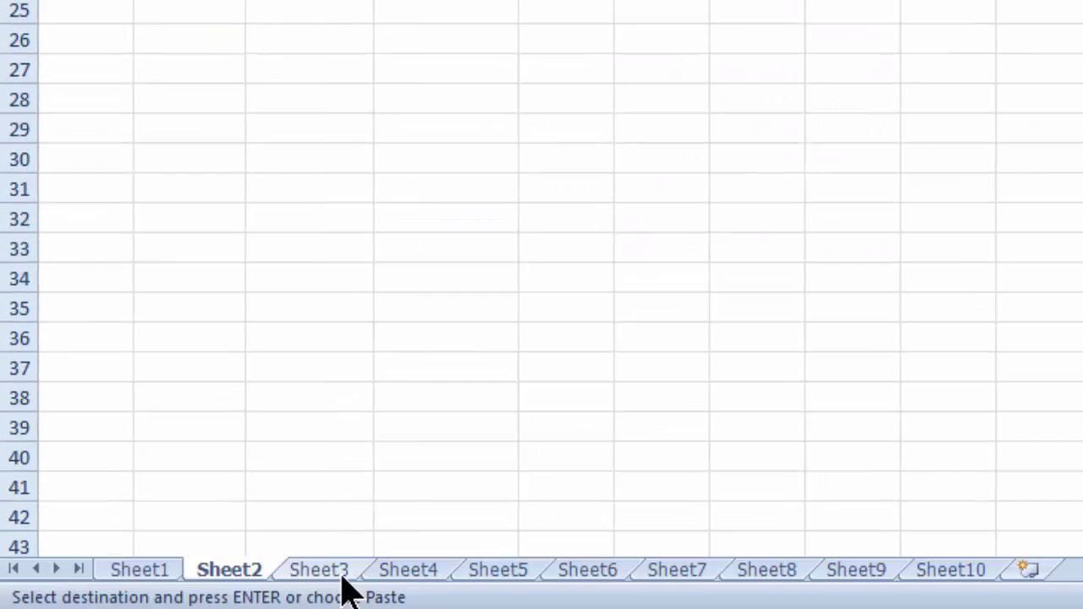
# - Group the Sheet3 to Sheet8 tabs and add Sheet10 as paste destinations
pyautogui.click(343, 572)
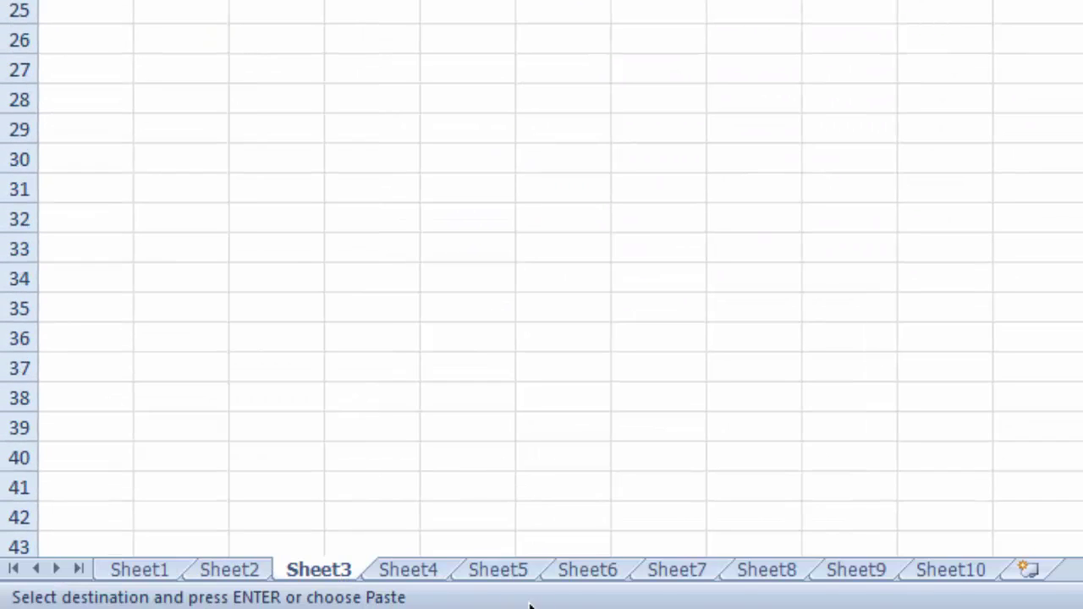
pyautogui.press('shift')
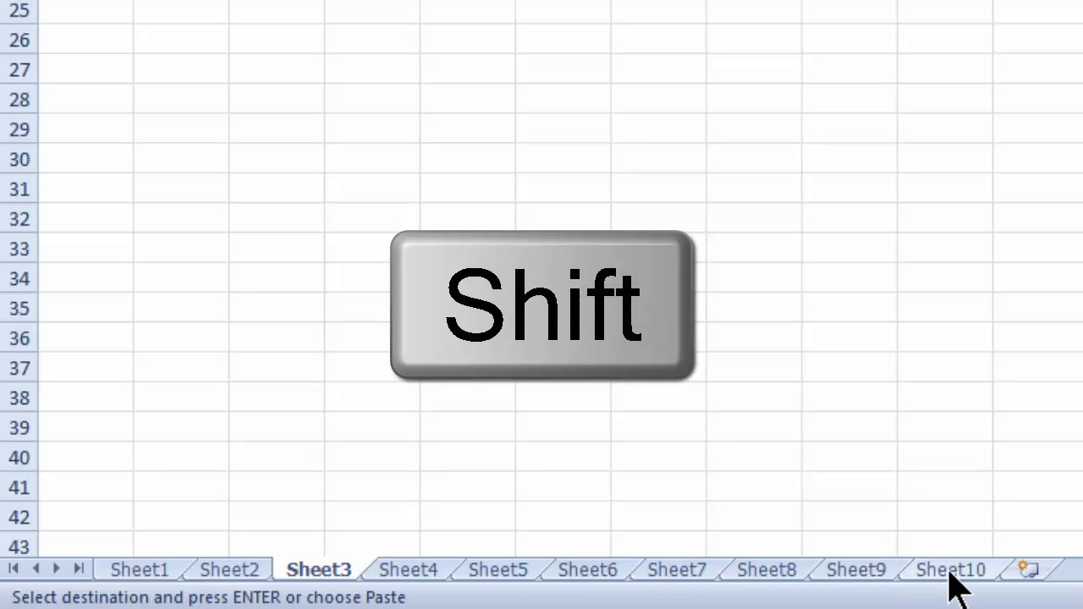
pyautogui.keyDown('shift'); pyautogui.click(778, 568); pyautogui.keyUp('shift')
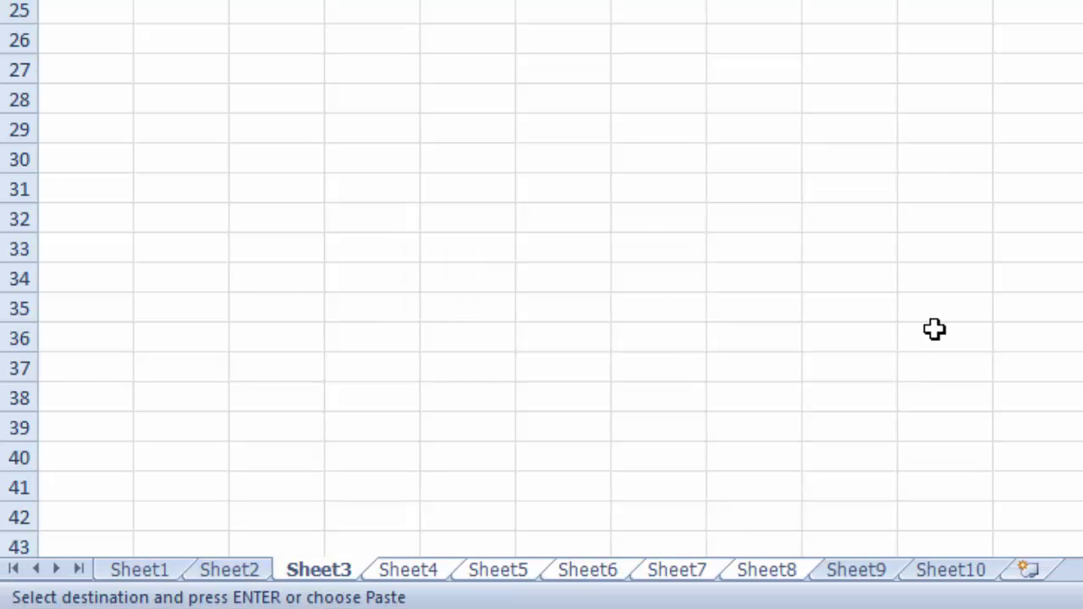
pyautogui.keyDown('ctrl'); pyautogui.click(961, 574); pyautogui.keyUp('ctrl')
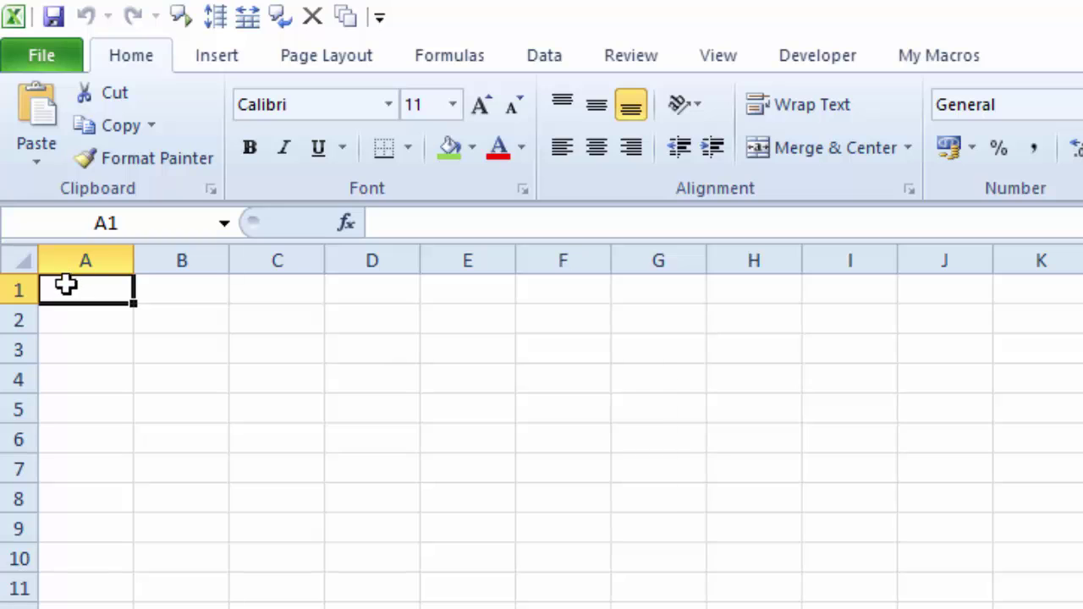
# - Paste the header into A1:D2 of the grouped sheets and AutoFit columns B and C
pyautogui.press('Return')
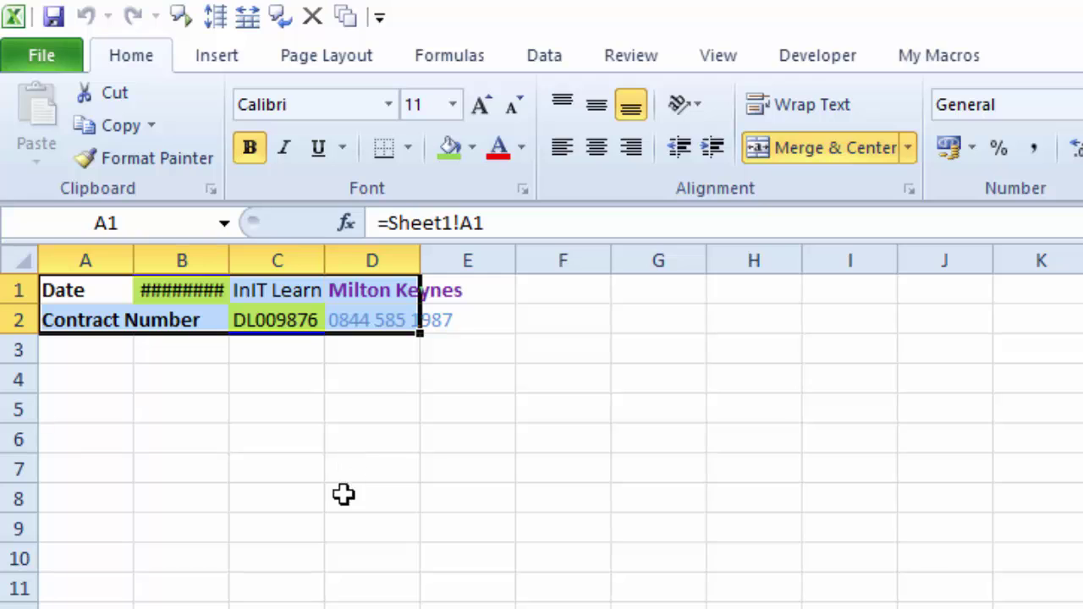
pyautogui.click(193, 399)
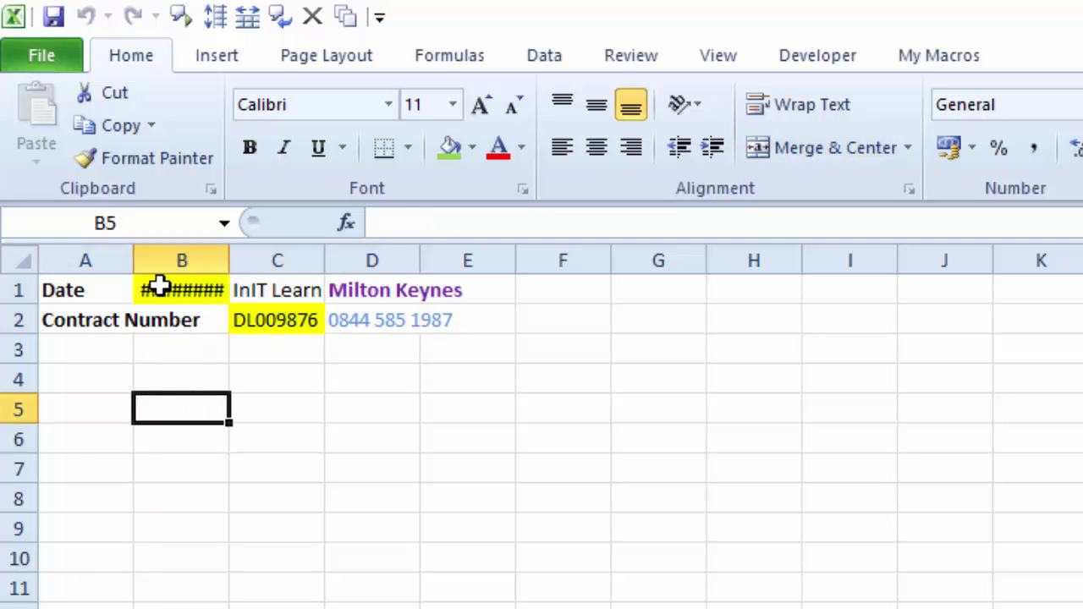
pyautogui.doubleClick(229, 247)
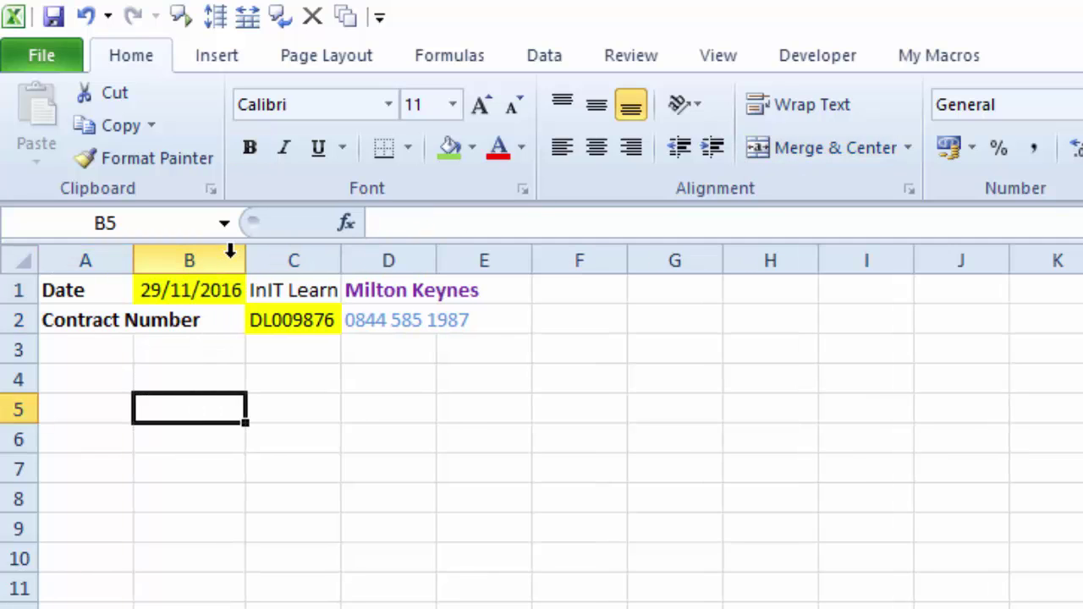
pyautogui.doubleClick(341, 264)
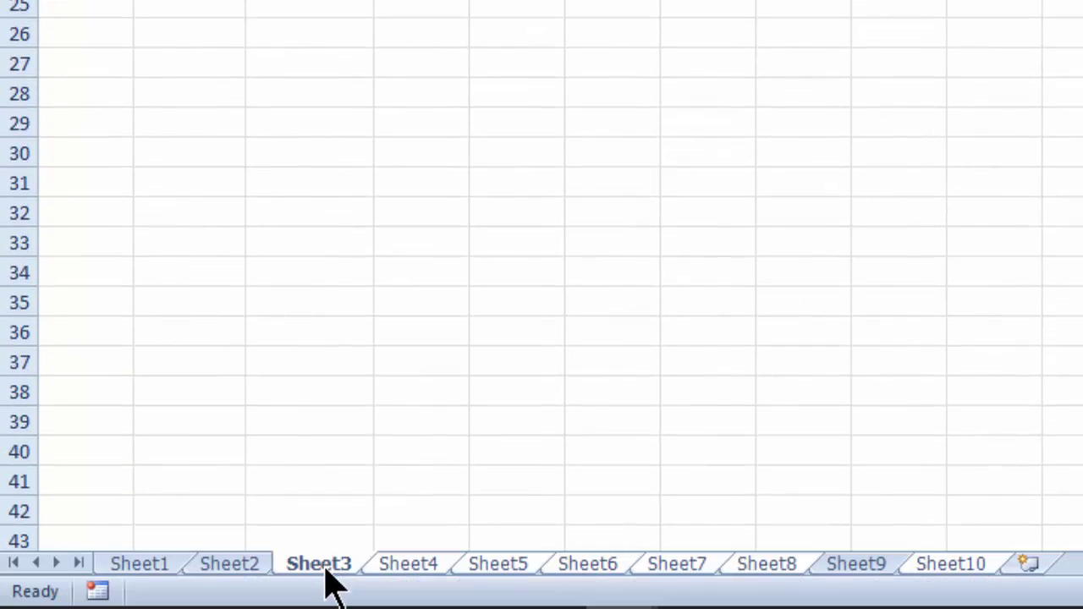
pyautogui.rightClick(327, 569)
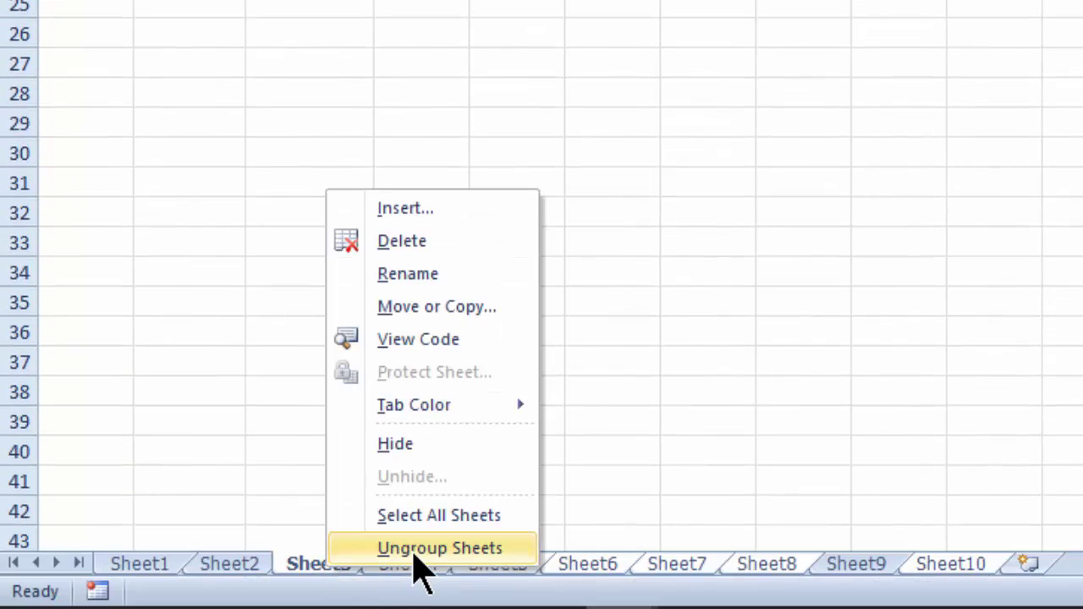
# - Ungroup the sheets and check the pasted header on Sheet4, Sheet5 and Sheet6
pyautogui.click(414, 550)
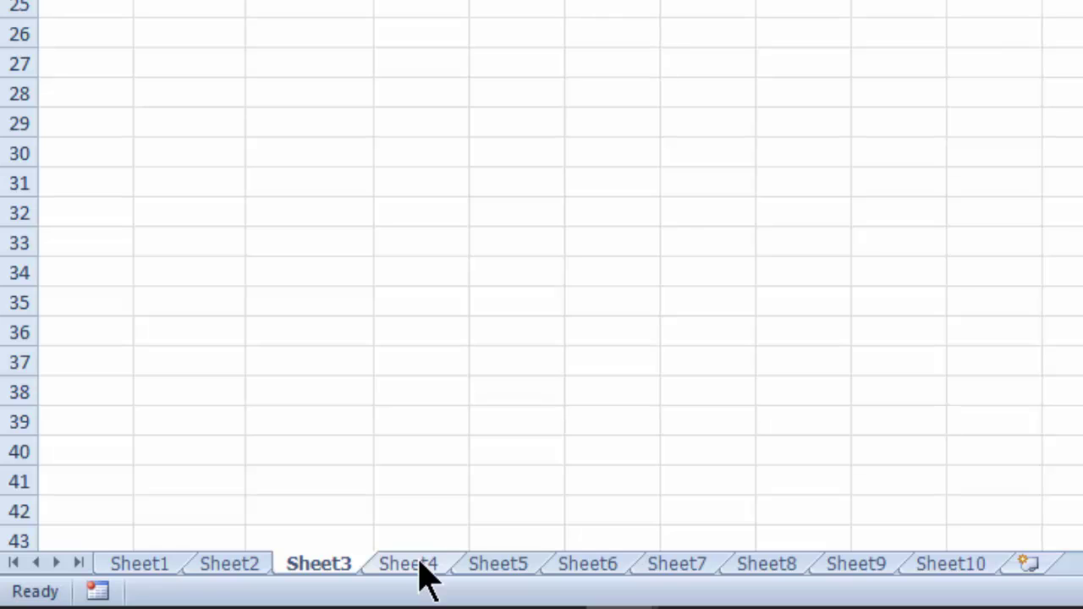
pyautogui.click(420, 566)
pyautogui.click(498, 567)
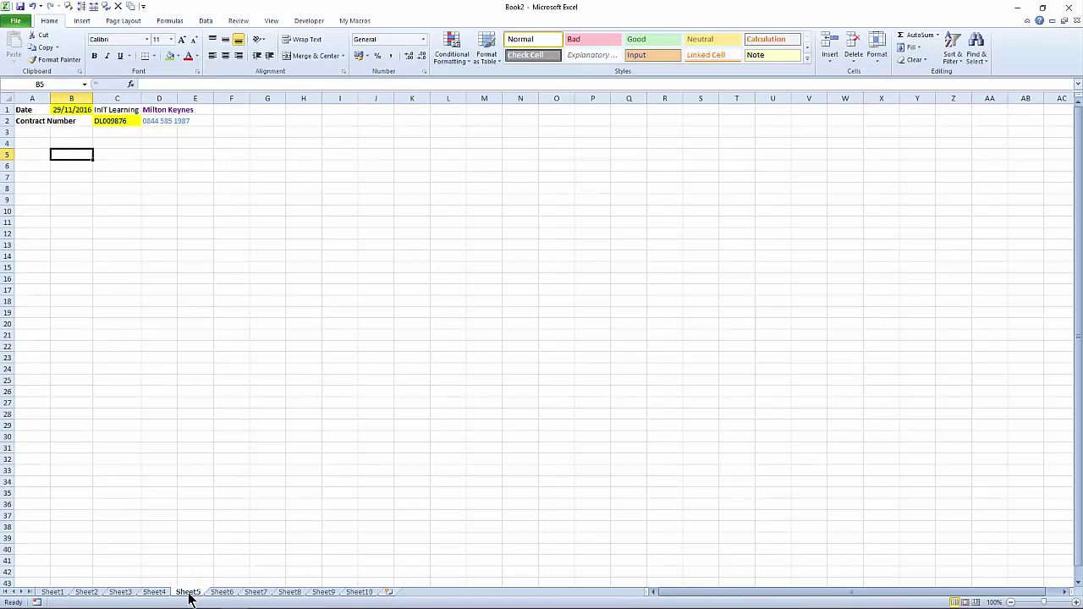
pyautogui.click(223, 593)
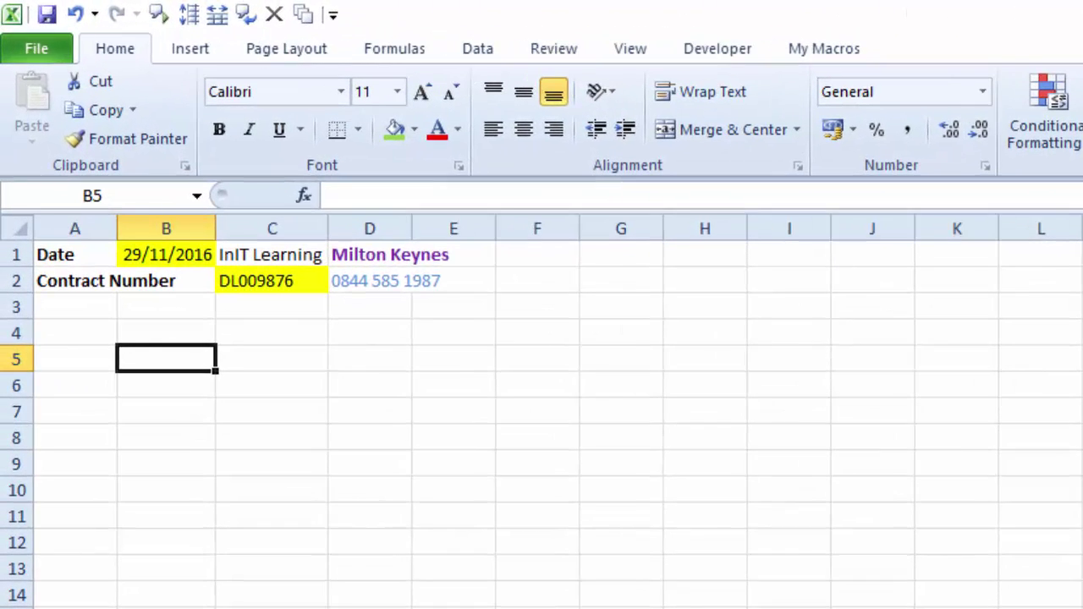
pyautogui.hotkey('ctrl', 'pagedown')
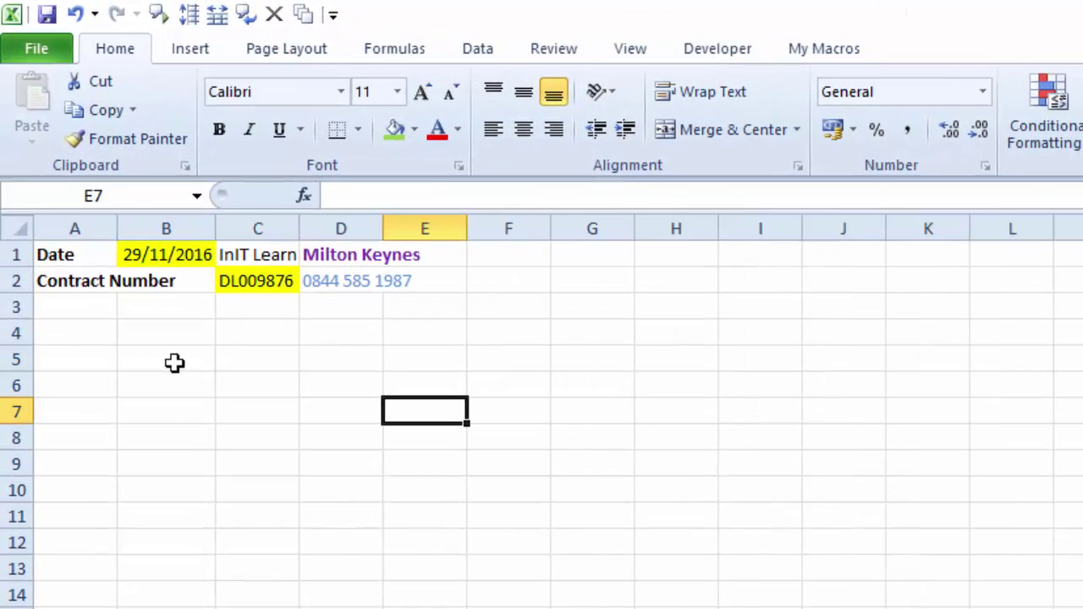
pyautogui.click(184, 251)
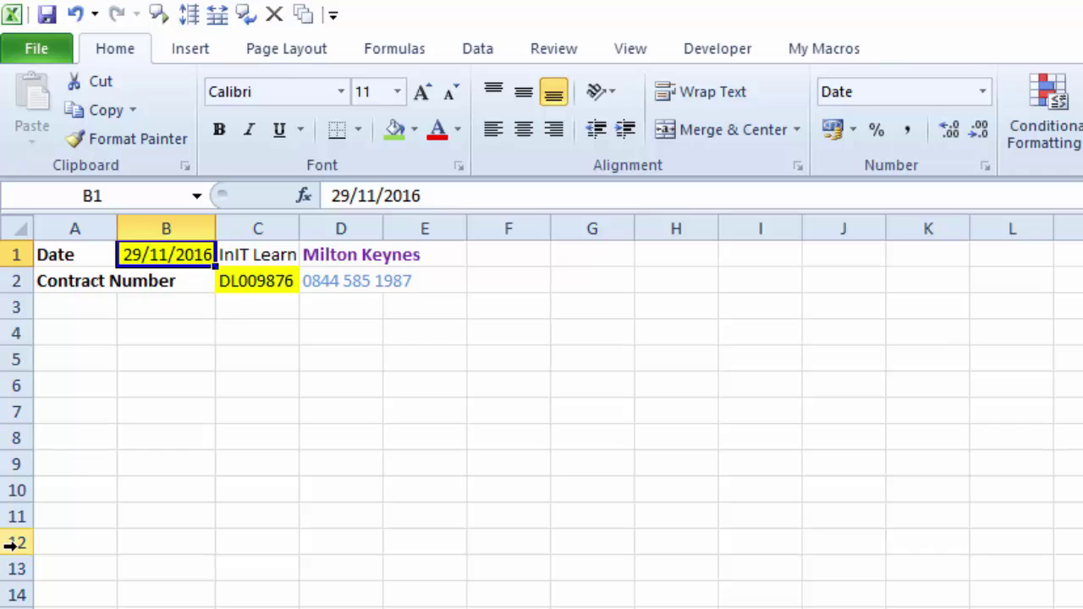
# - Enter 30/11/16 in B1, then check the linked =Sheet1!B1 date on another sheet
pyautogui.write('30/')
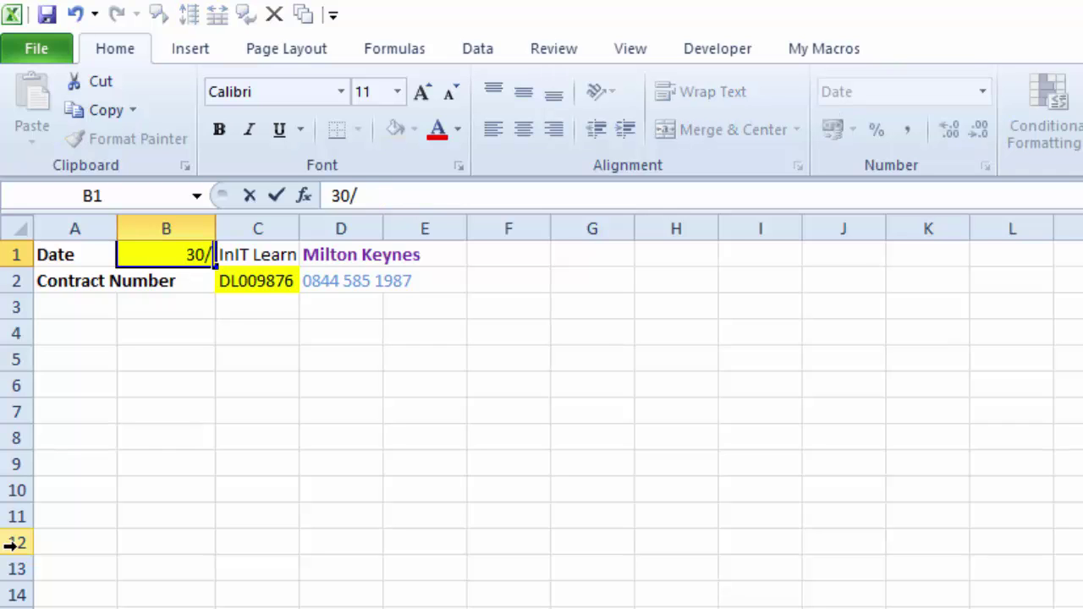
pyautogui.write('11/16')
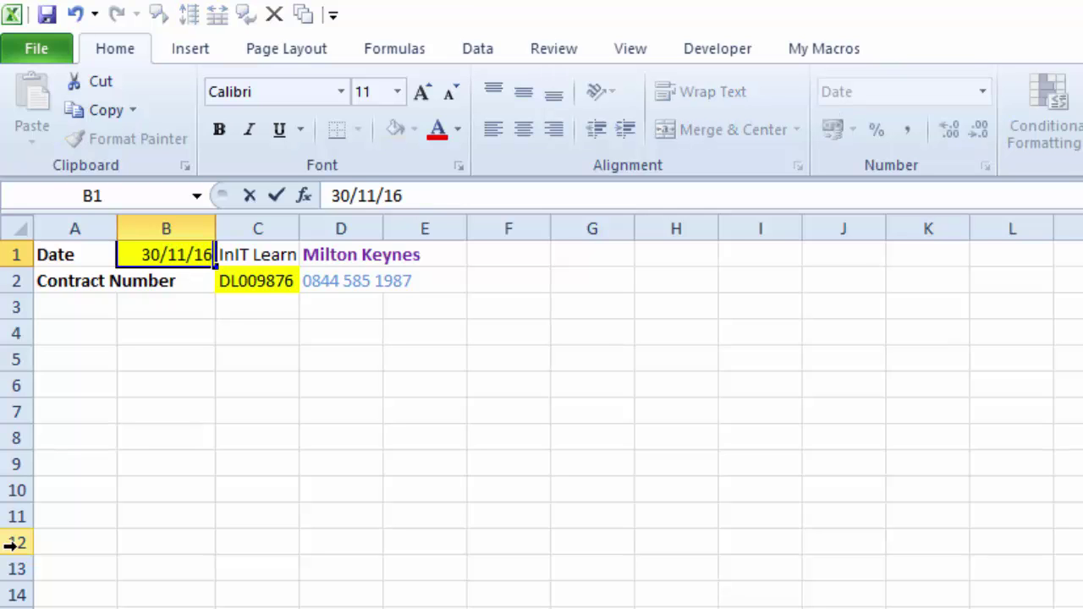
pyautogui.press('Return')
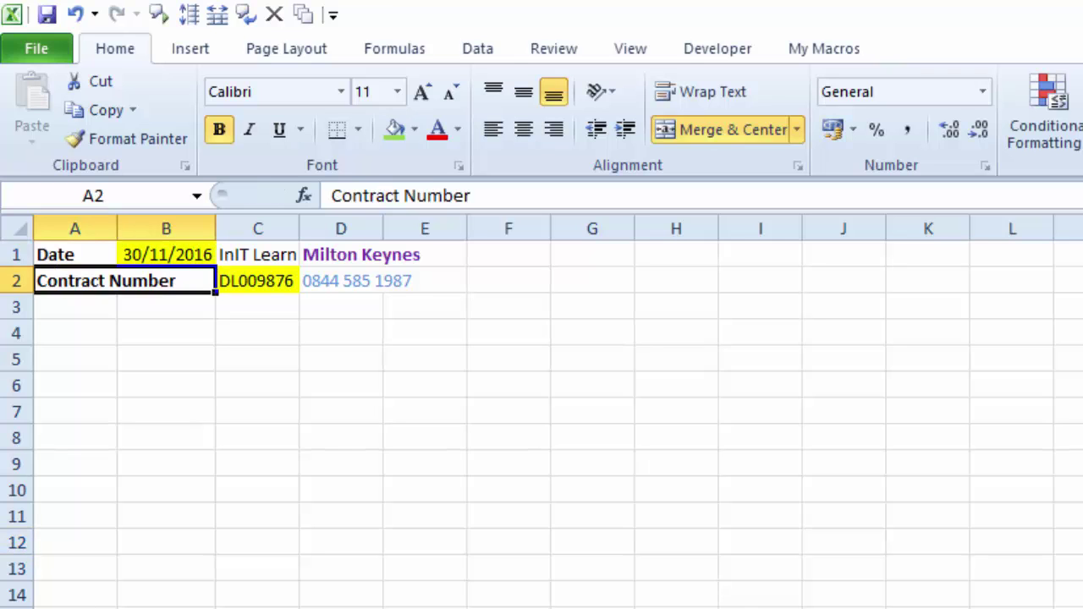
pyautogui.hotkey('ctrl', 'pagedown')
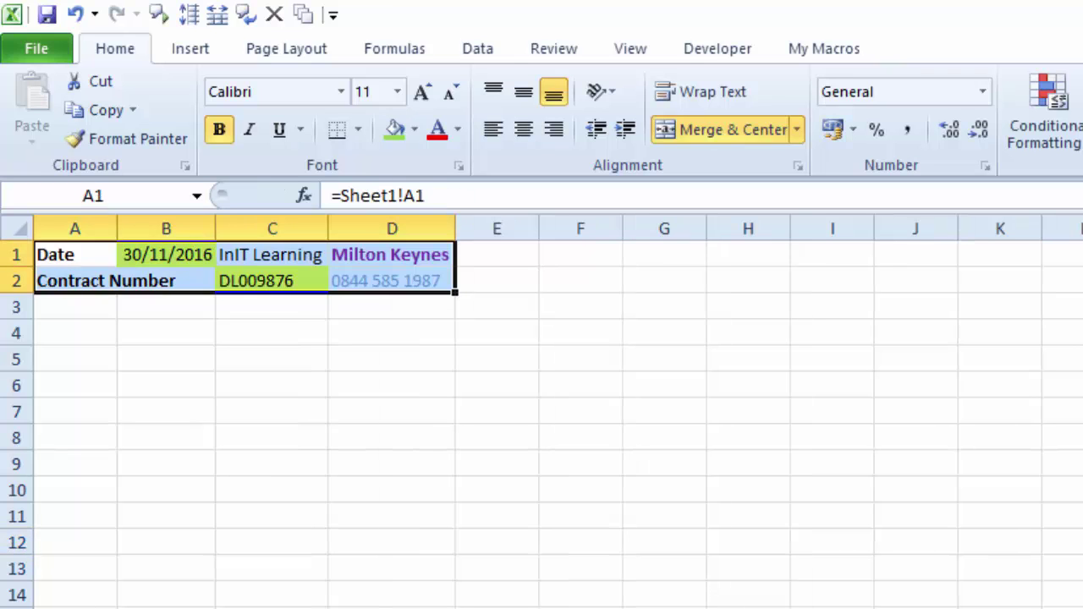
pyautogui.click(174, 254)
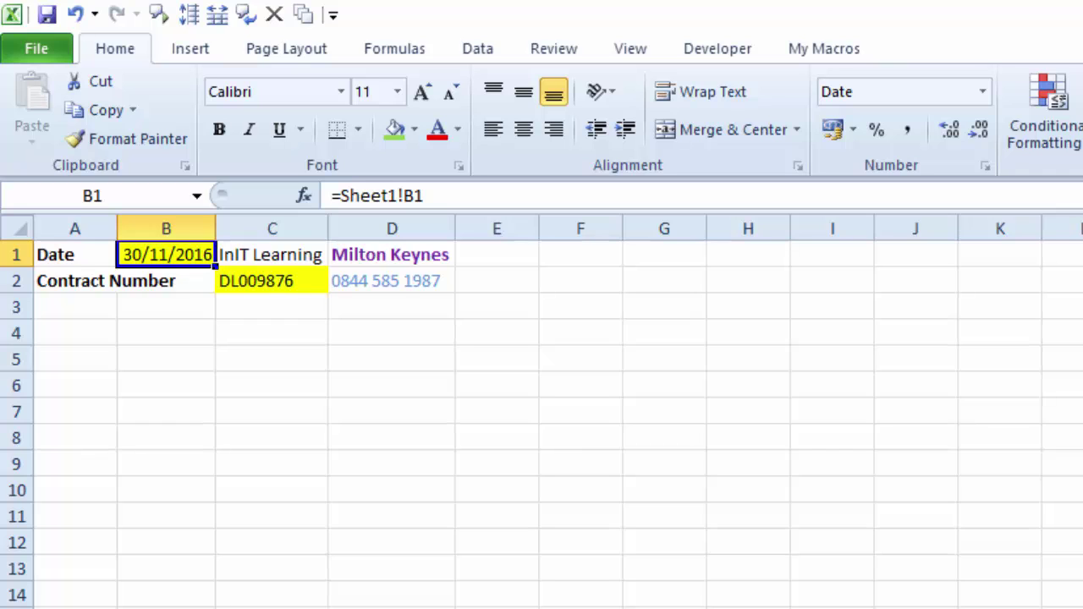
pyautogui.click(166, 358)
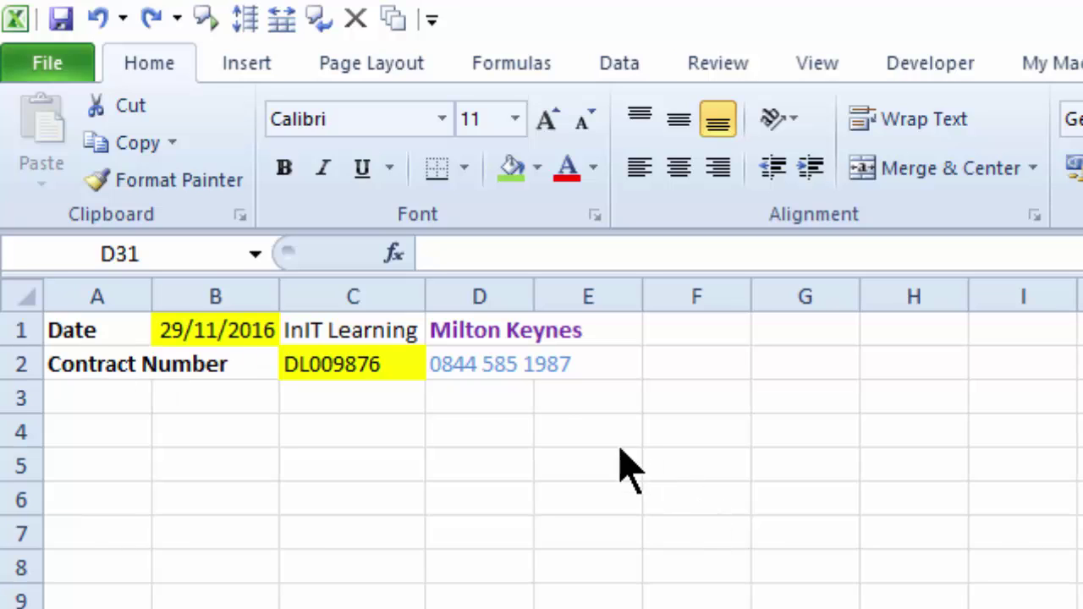
# - Select the header block cells and choose Fill Across Worksheets, keeping All as the fill type
pyautogui.moveTo(102, 331); pyautogui.dragTo(592, 364)
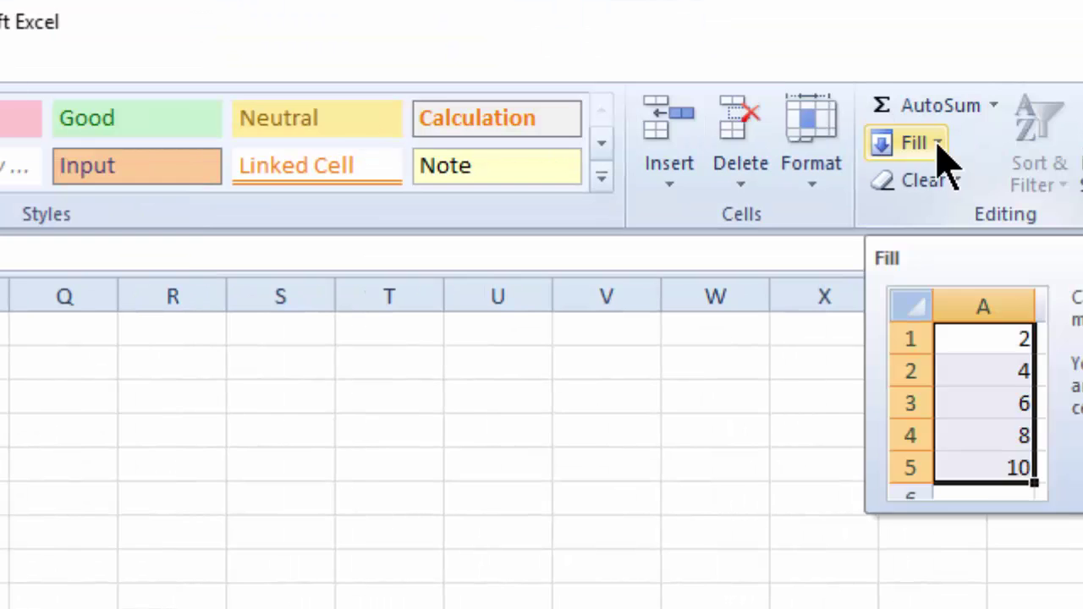
pyautogui.click(938, 143)
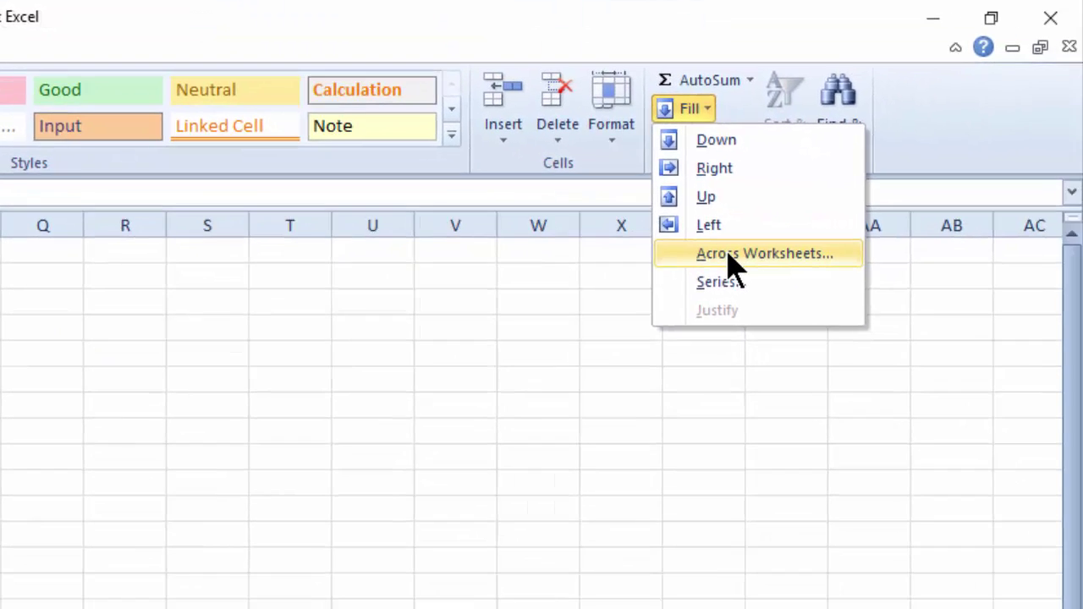
pyautogui.click(728, 254)
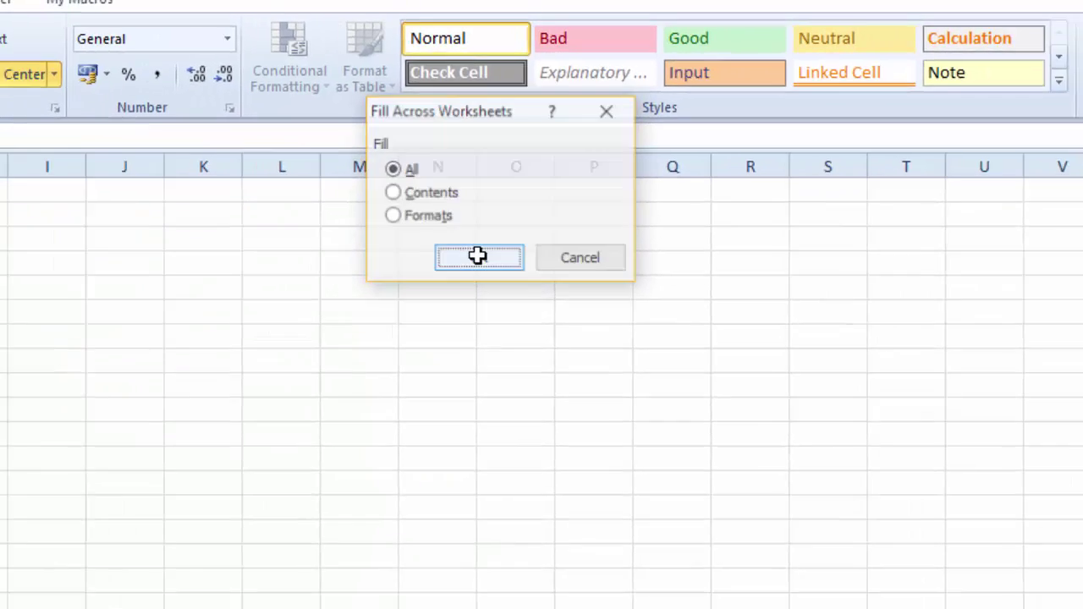
# - Fill the header block's contents and formats onto all grouped sheets, then switch to Sheet2
pyautogui.click(433, 351)
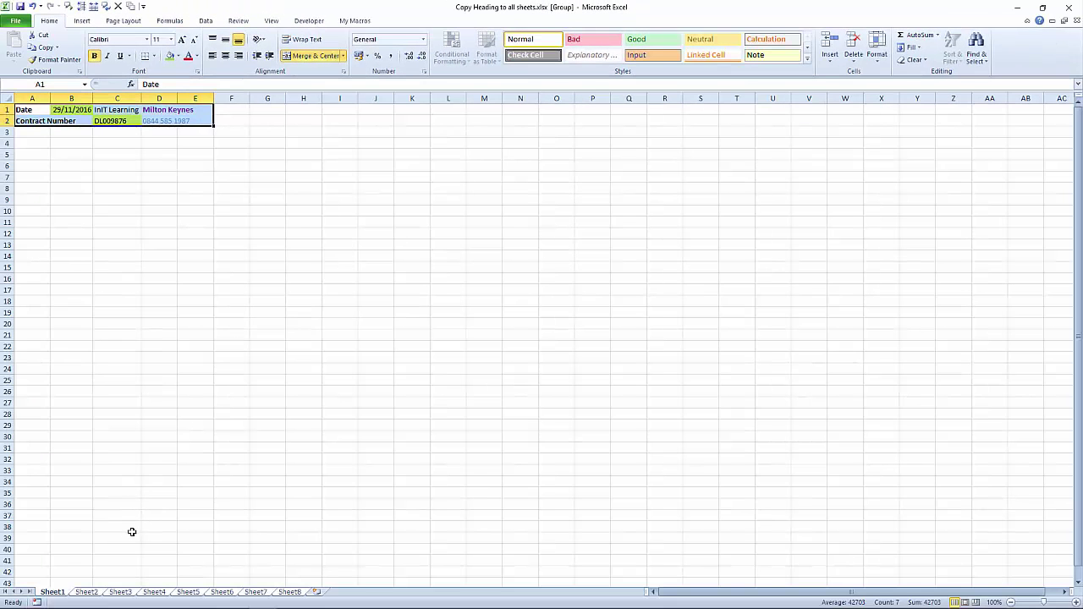
pyautogui.click(132, 533)
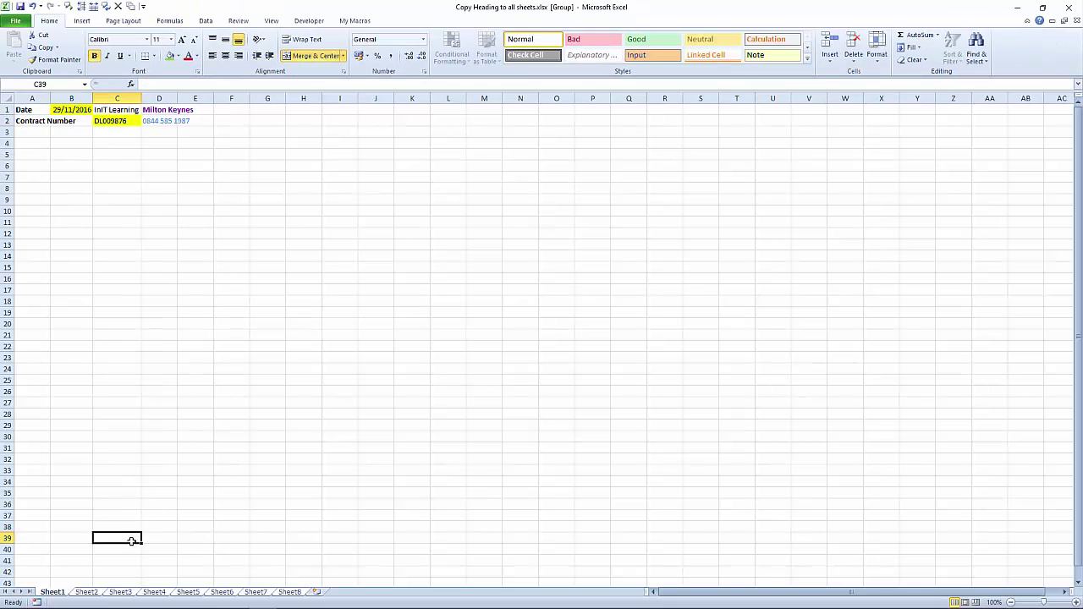
pyautogui.click(87, 592)
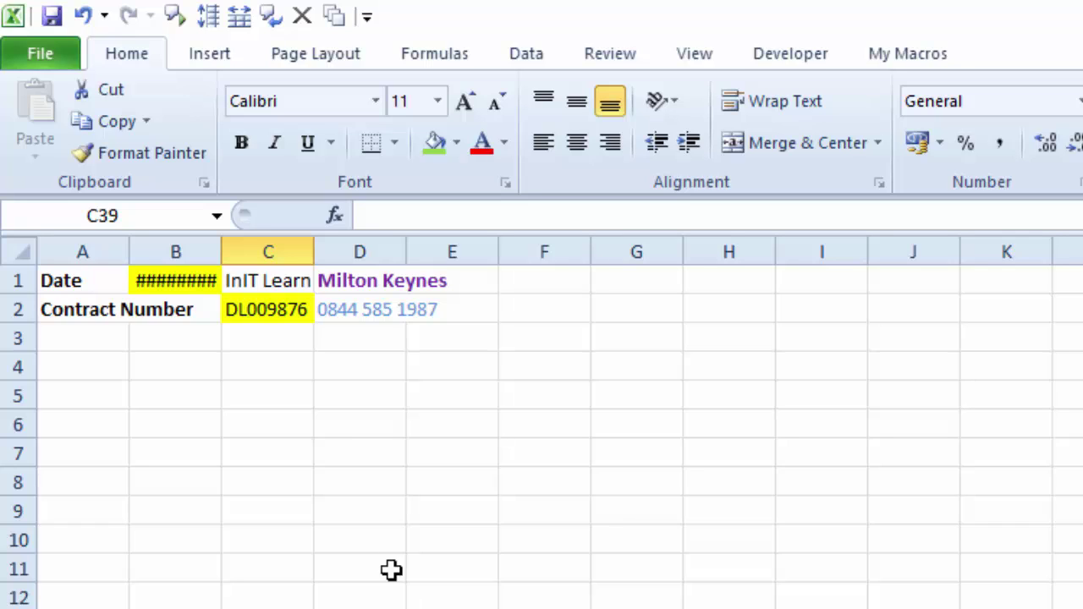
# - AutoFit columns B and C to show 29/11/2016 and InIT Learning, then ungroup the sheets
pyautogui.doubleClick(220, 253)
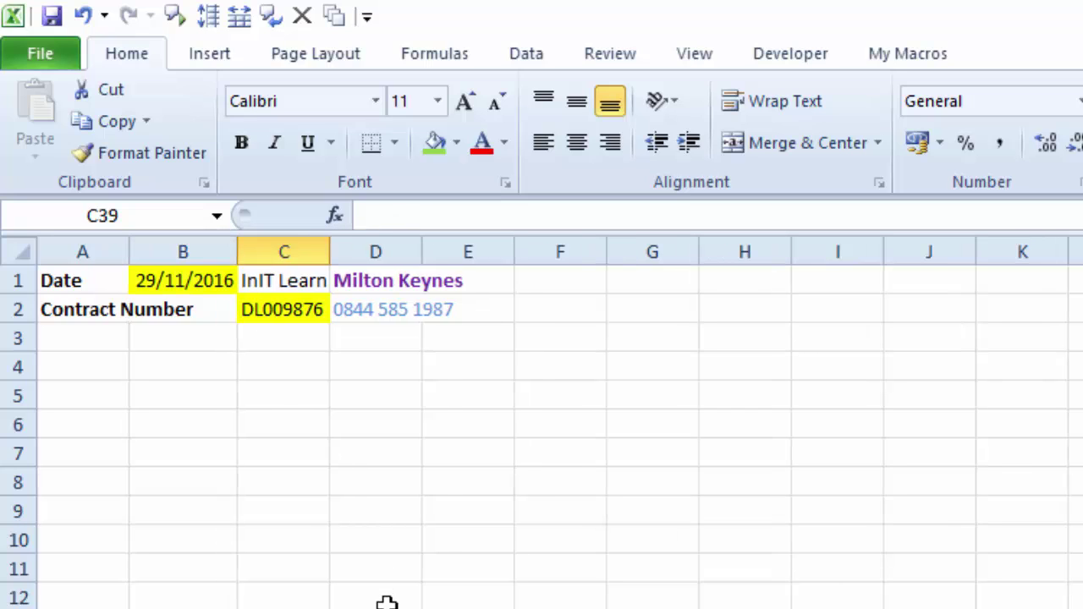
pyautogui.doubleClick(330, 252)
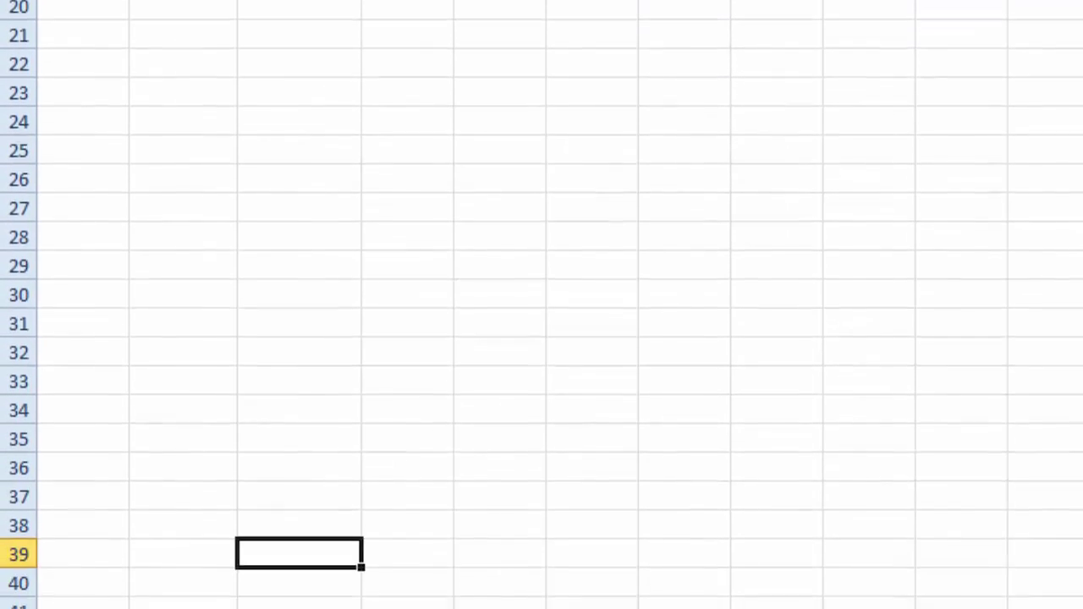
pyautogui.rightClick(210, 572)
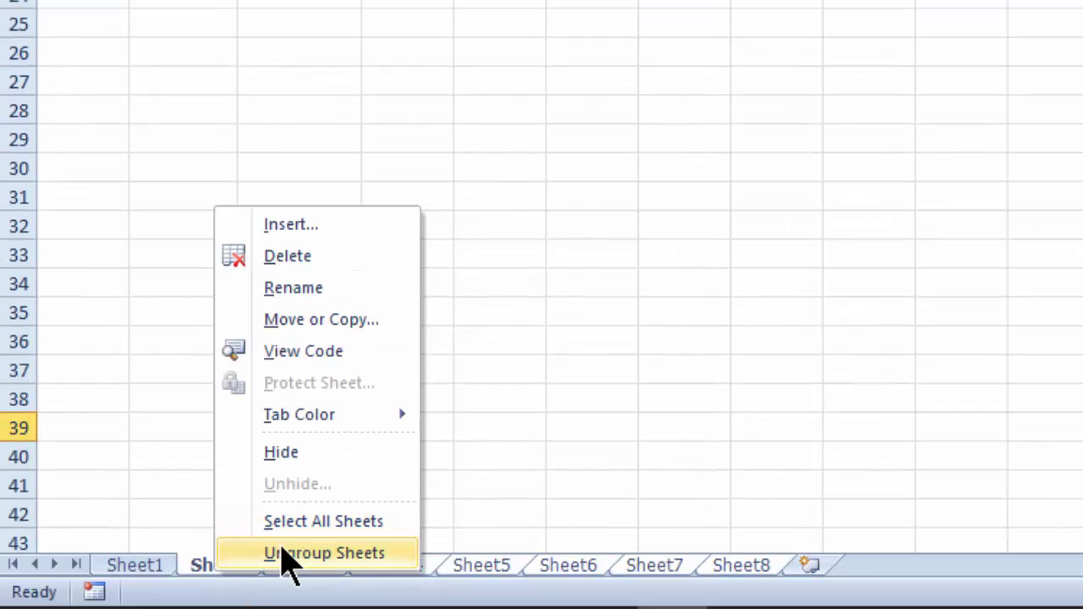
pyautogui.click(287, 555)
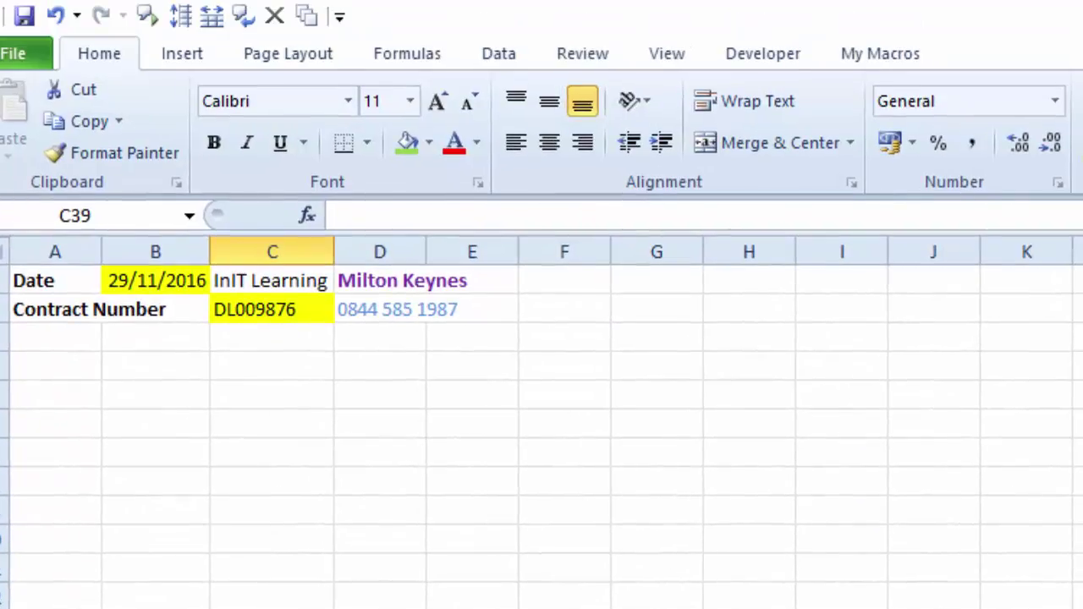